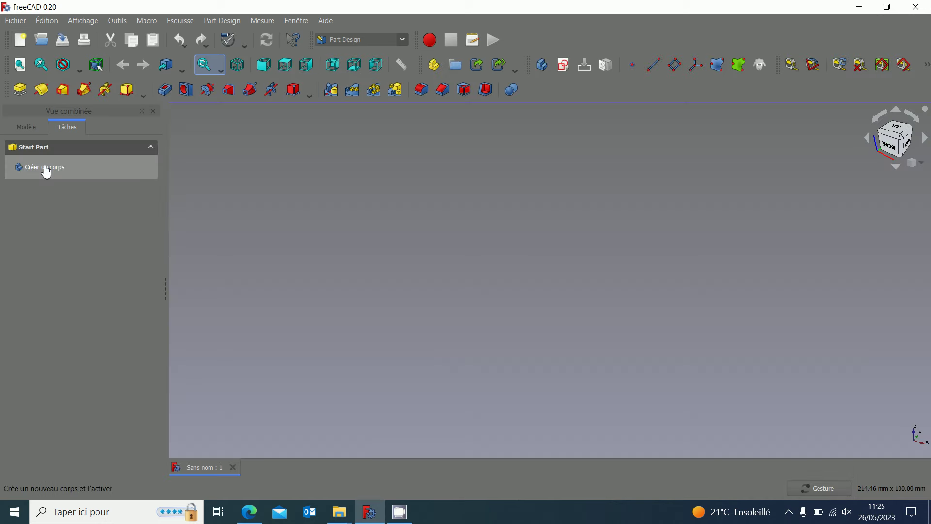
- Create a new Body and start a sketch that asks for its base plane
{"action": "left_click", "coordinate": [46, 171]}
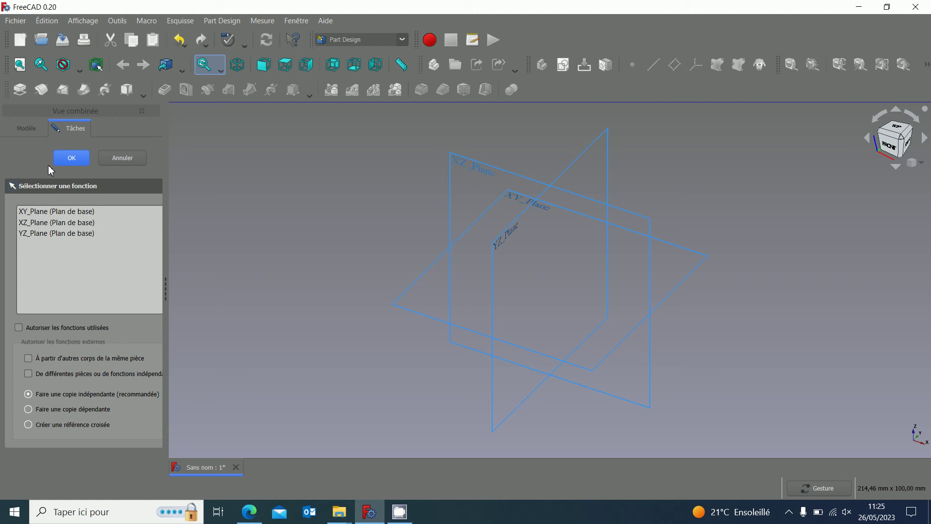
- Place the new sketch on the XZ plane
{"action": "left_click", "coordinate": [477, 173]}
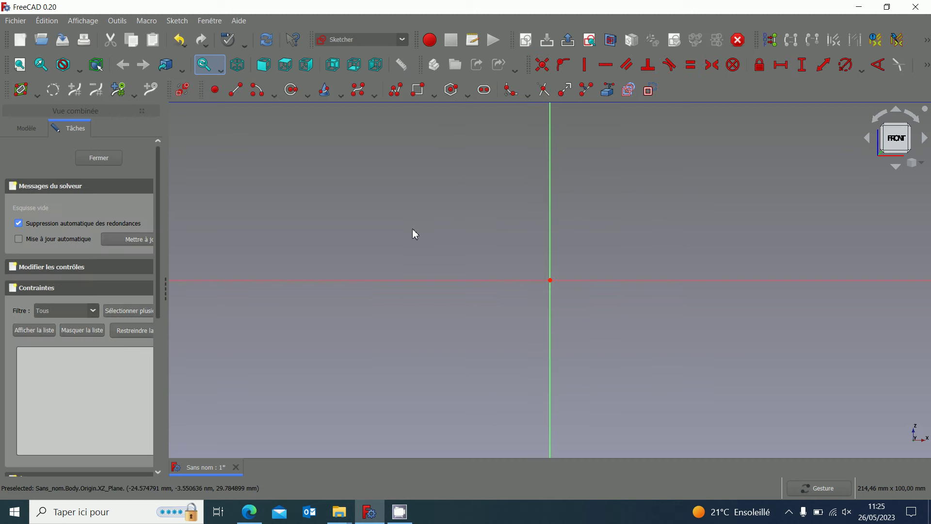
{"action": "scroll", "coordinate": [562, 172], "scroll_direction": "down", "scroll_amount": 2}
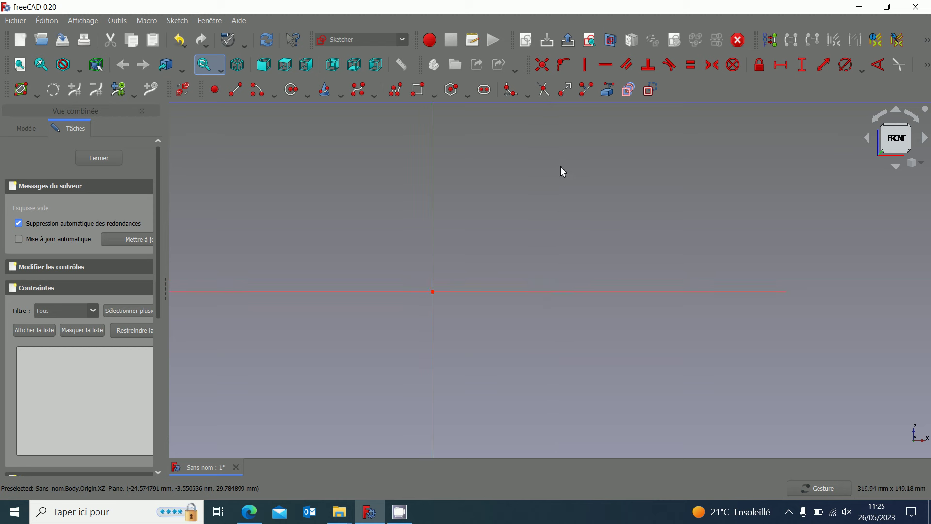
{"action": "scroll", "coordinate": [562, 172], "scroll_direction": "up", "scroll_amount": 1}
- Draw a slanted line from the origin and constrain its vertical height to 99.5 mm
{"action": "left_click", "coordinate": [236, 93]}
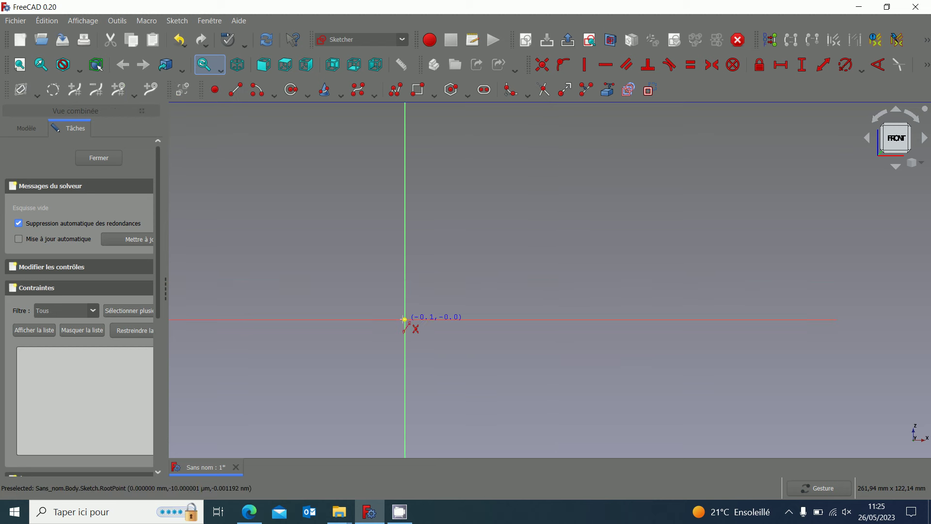
{"action": "left_click", "coordinate": [404, 319]}
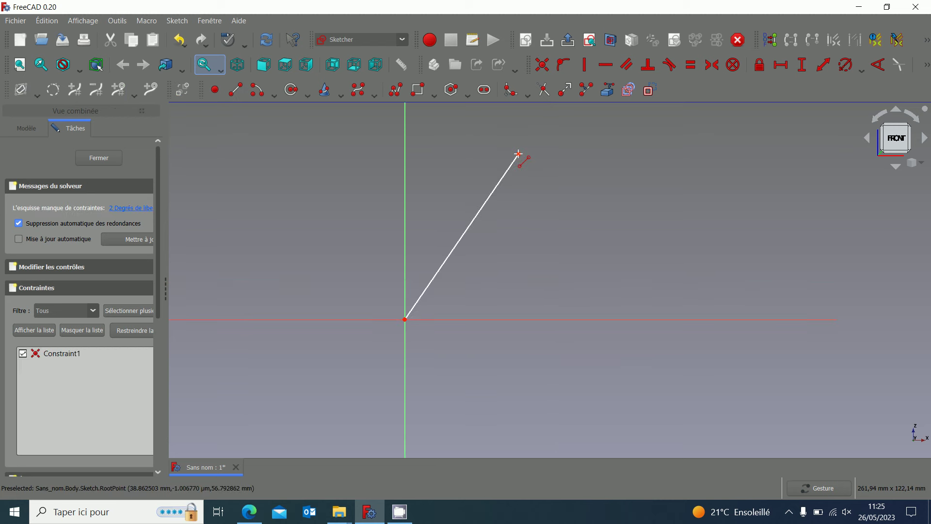
{"action": "left_click", "coordinate": [518, 154]}
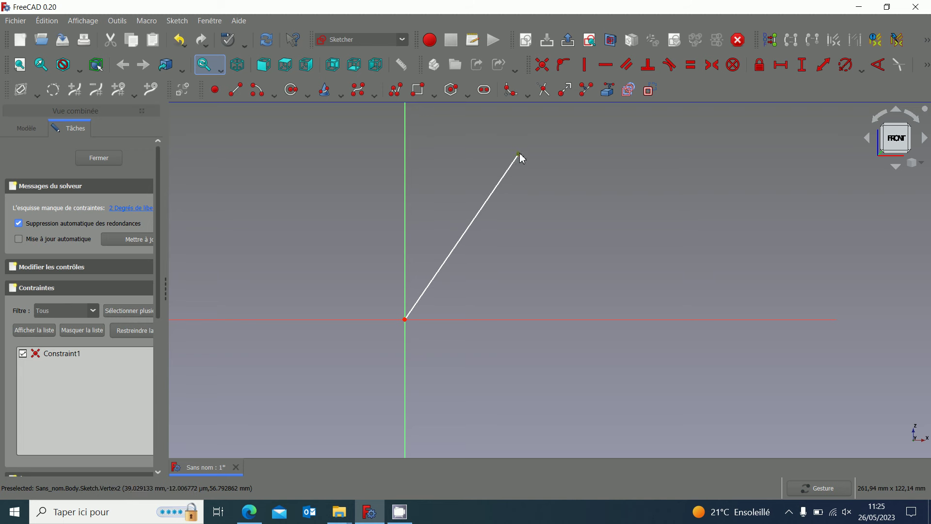
{"action": "left_click", "coordinate": [800, 67]}
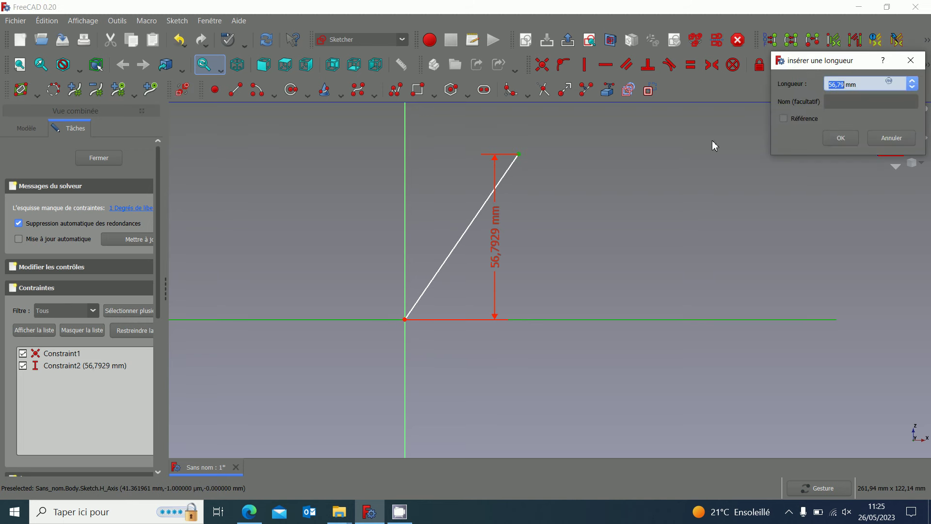
{"action": "type", "text": "99.5"}
{"action": "key", "text": "Return"}
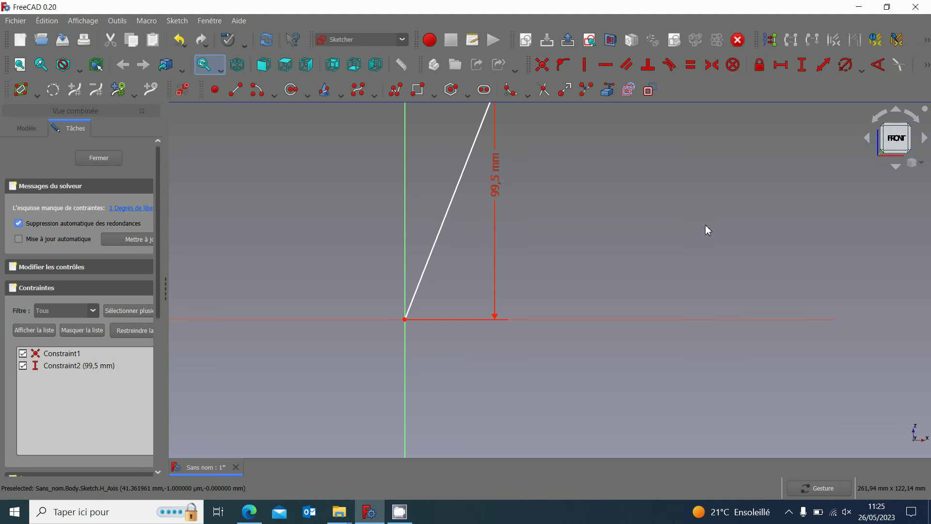
{"action": "scroll", "coordinate": [630, 235], "scroll_direction": "down", "scroll_amount": 2}
{"action": "left_click_drag", "start_coordinate": [556, 244], "coordinate": [597, 242]}
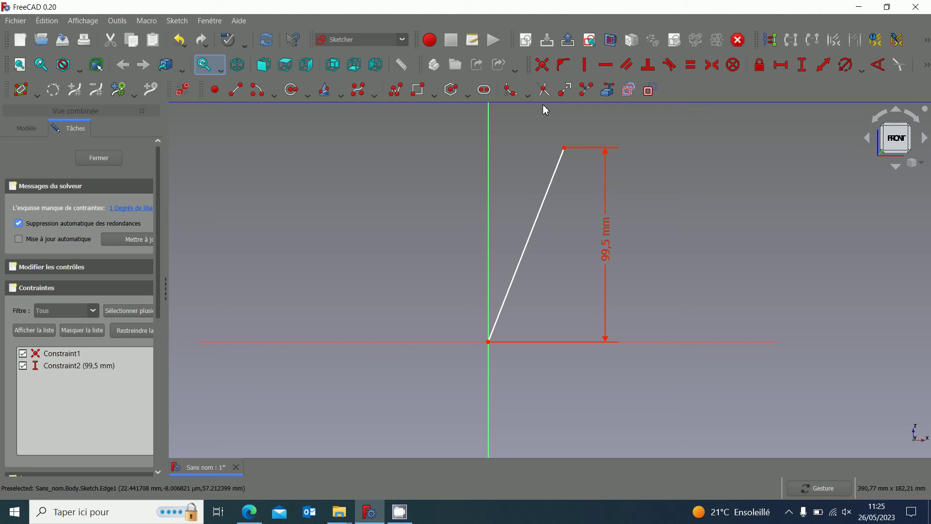
- Draw a closed thin four-sided polyline outline along the slanted line
{"action": "key", "text": "g"}
{"action": "key", "text": "l"}
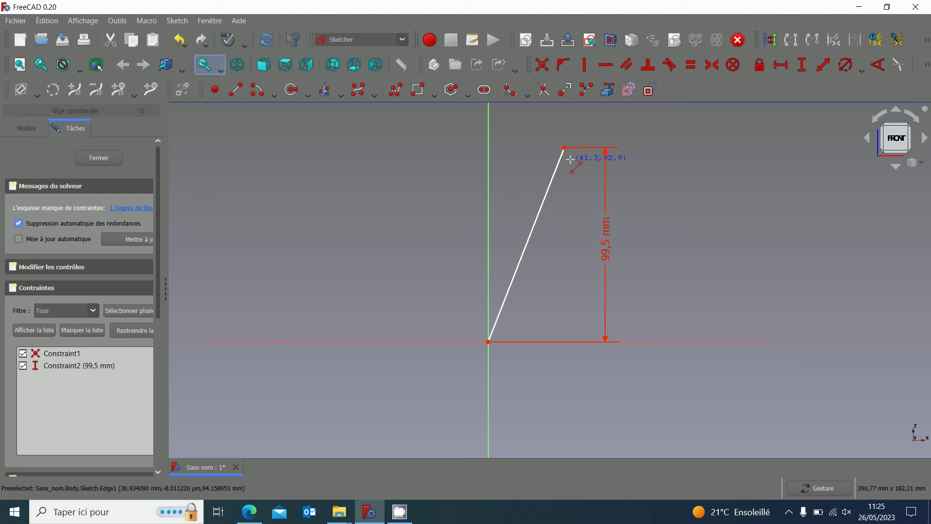
{"action": "left_click", "coordinate": [564, 147]}
{"action": "left_click", "coordinate": [548, 144]}
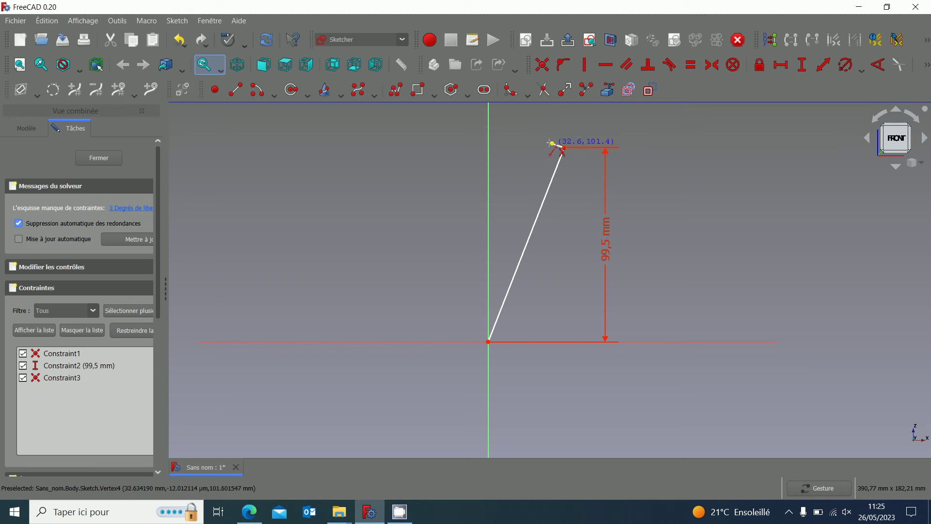
{"action": "left_click", "coordinate": [552, 143]}
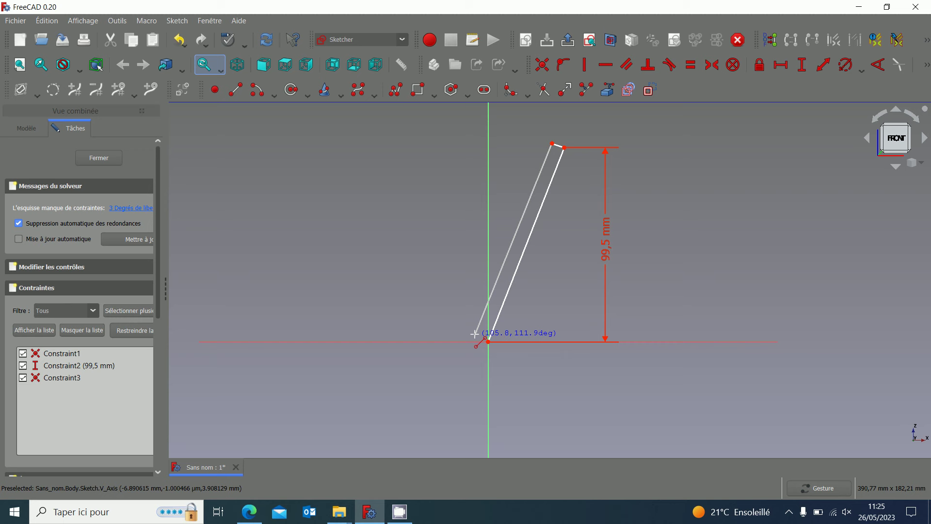
{"action": "left_click", "coordinate": [475, 334]}
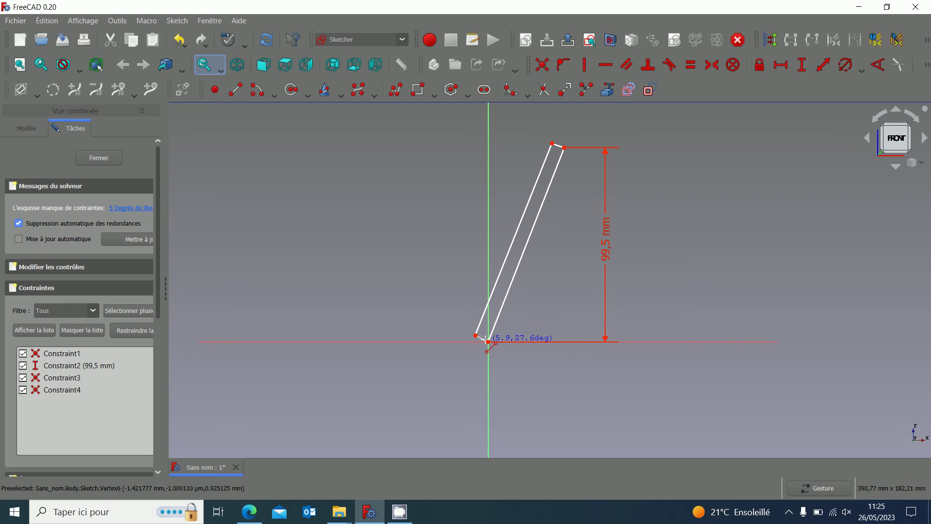
{"action": "left_click", "coordinate": [487, 341]}
{"action": "scroll", "coordinate": [564, 185], "scroll_direction": "up", "scroll_amount": 2}
- Constrain the short top and bottom edges perpendicular to the long sides
{"action": "left_click", "coordinate": [555, 128]}
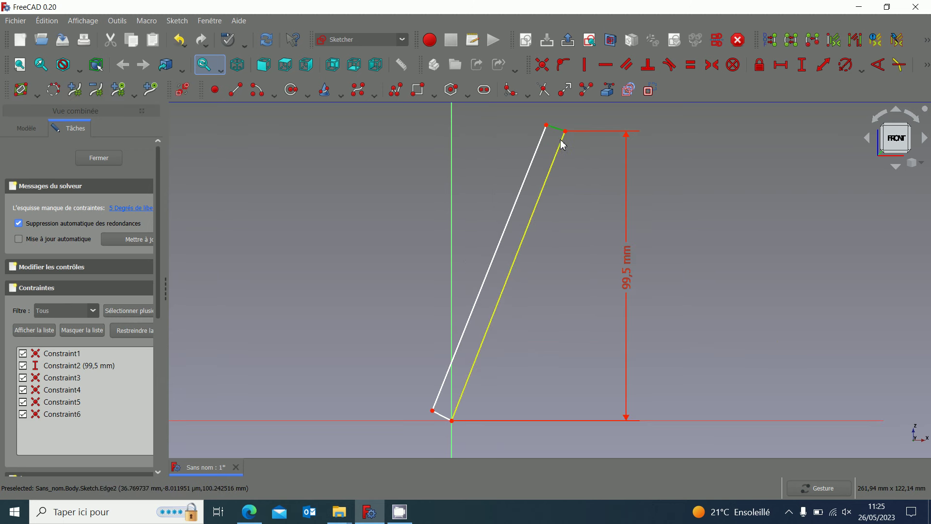
{"action": "left_click", "coordinate": [563, 144]}
{"action": "left_click", "coordinate": [648, 65]}
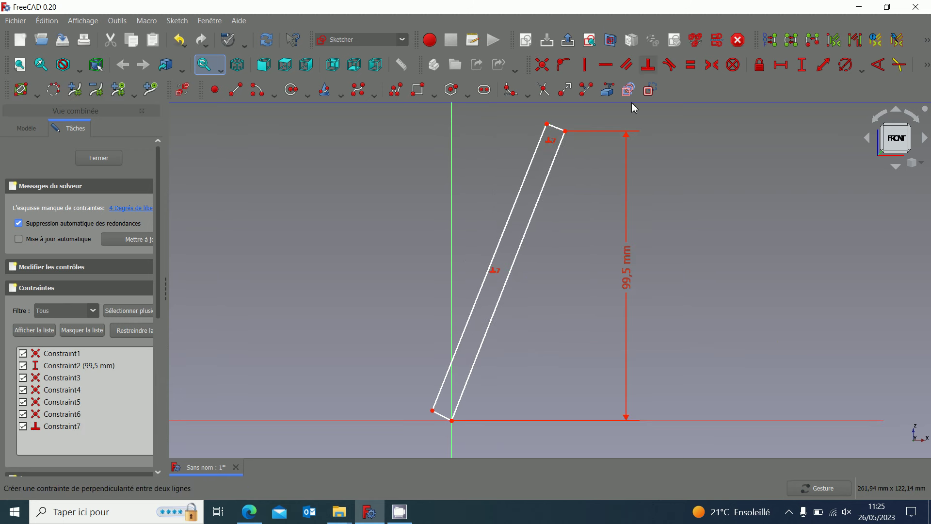
{"action": "left_click", "coordinate": [452, 415]}
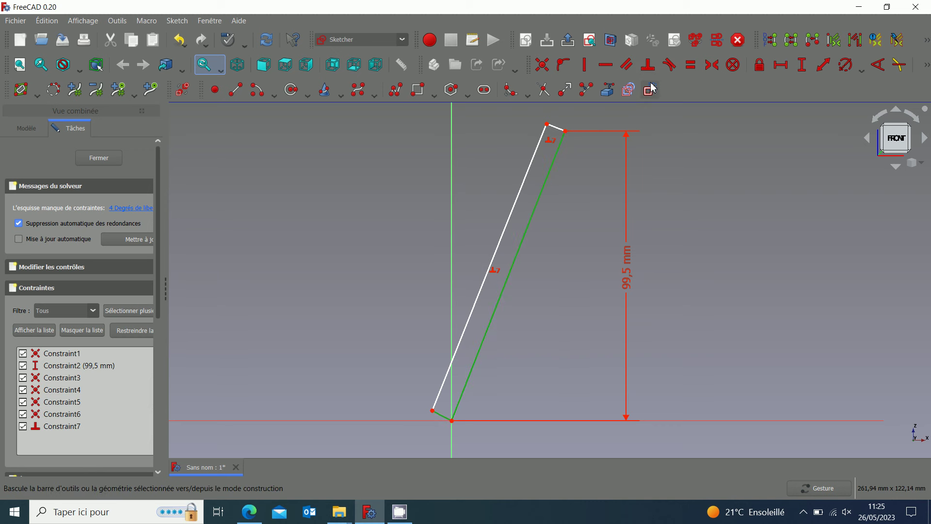
{"action": "key", "text": "n"}
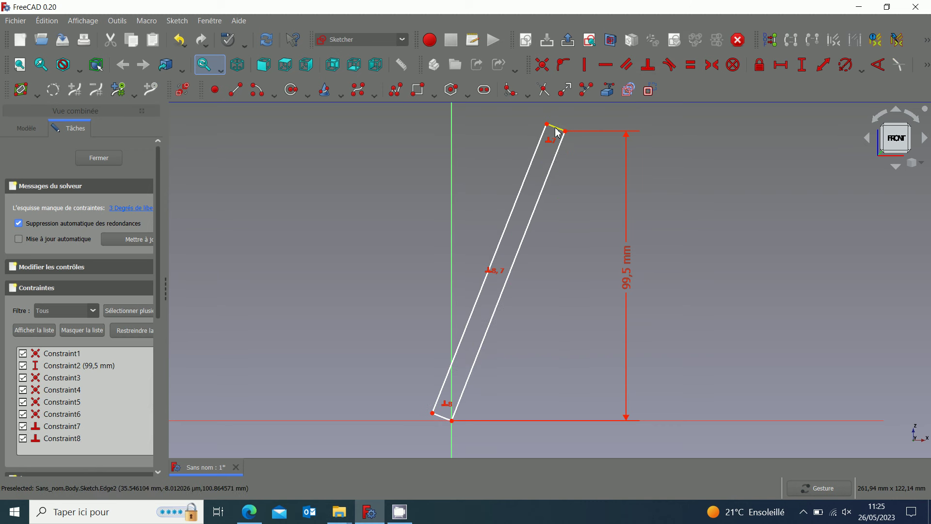
{"action": "left_click", "coordinate": [557, 132]}
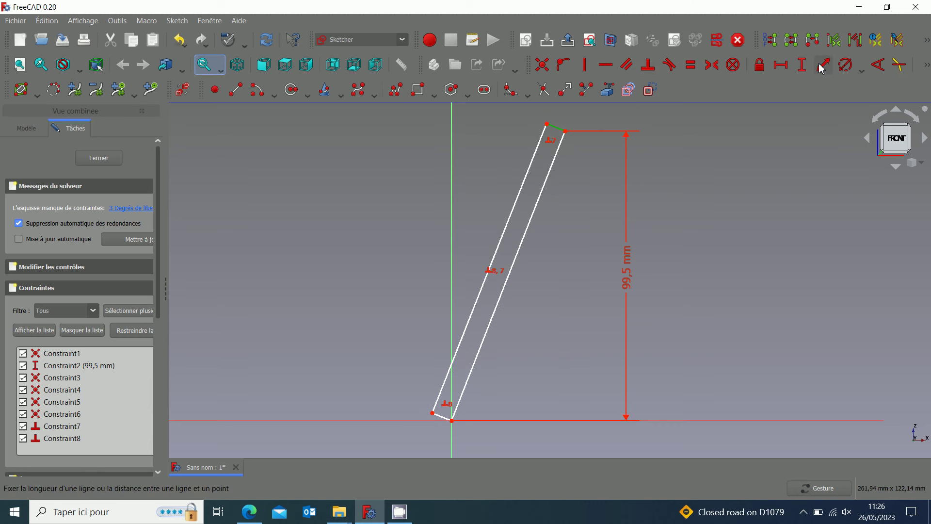
- Set the top edge to 3 mm and make the top and bottom edges equal
{"action": "left_click", "coordinate": [822, 65]}
{"action": "type", "text": "3"}
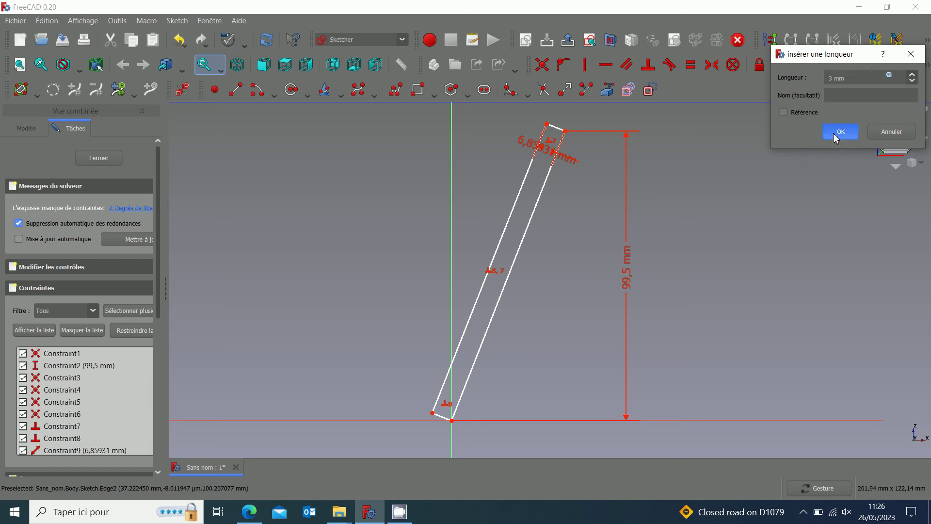
{"action": "left_click", "coordinate": [836, 138]}
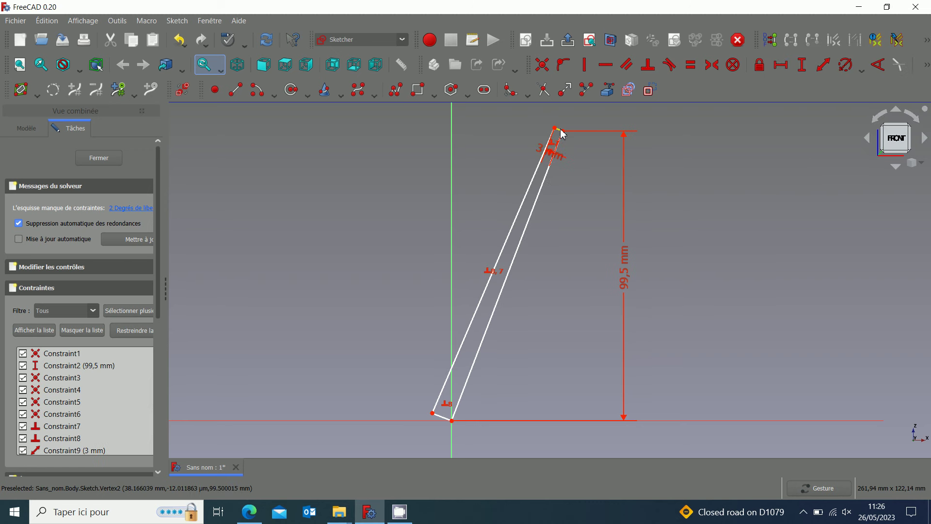
{"action": "left_click", "coordinate": [562, 131]}
{"action": "left_click", "coordinate": [442, 416]}
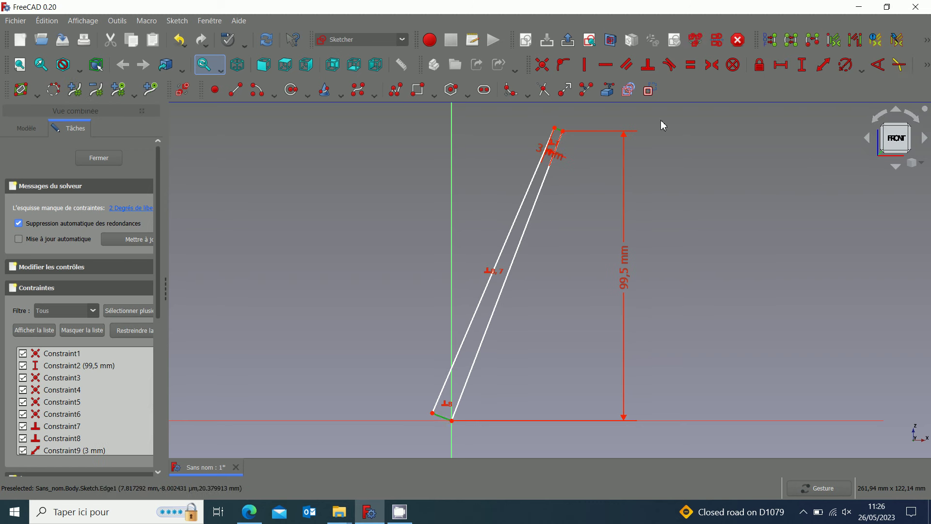
{"action": "key", "text": "e"}
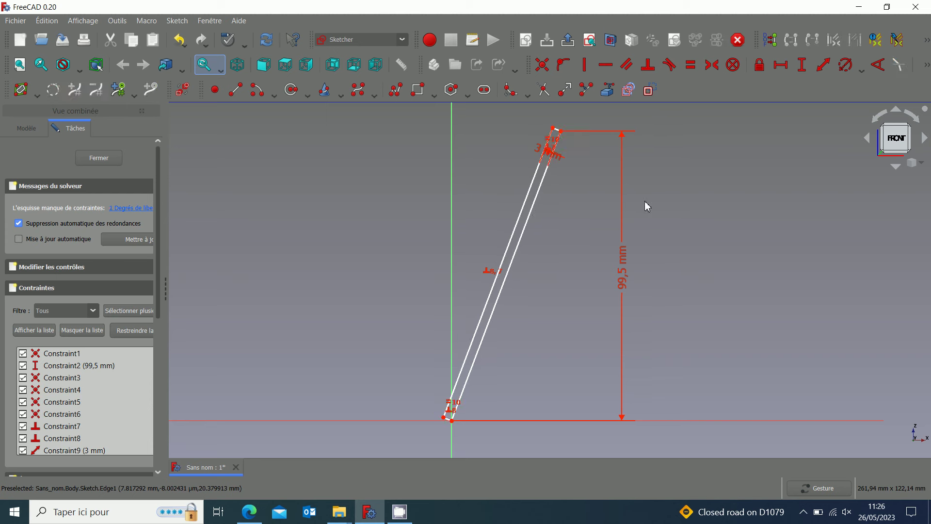
- Add a 60° angle between the long edge and the horizontal axis
{"action": "left_click", "coordinate": [527, 215]}
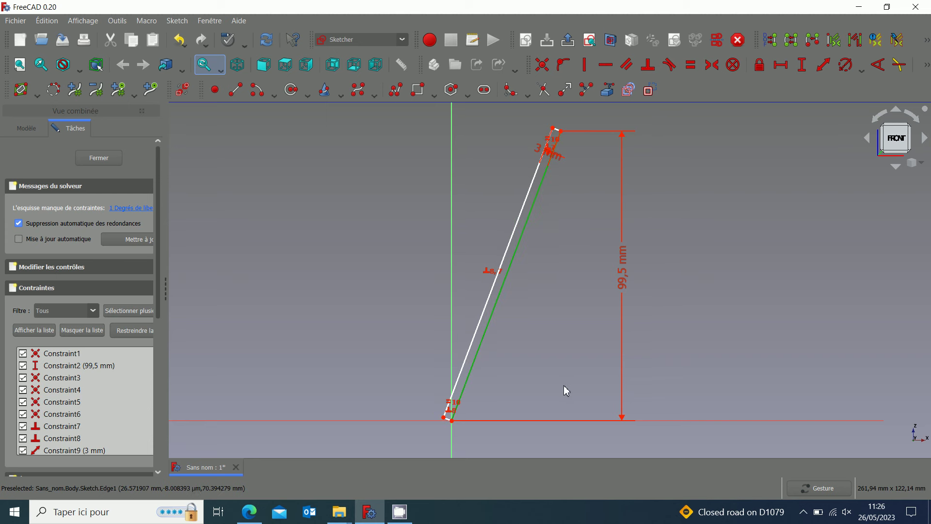
{"action": "left_click", "coordinate": [575, 421]}
{"action": "left_click", "coordinate": [878, 64]}
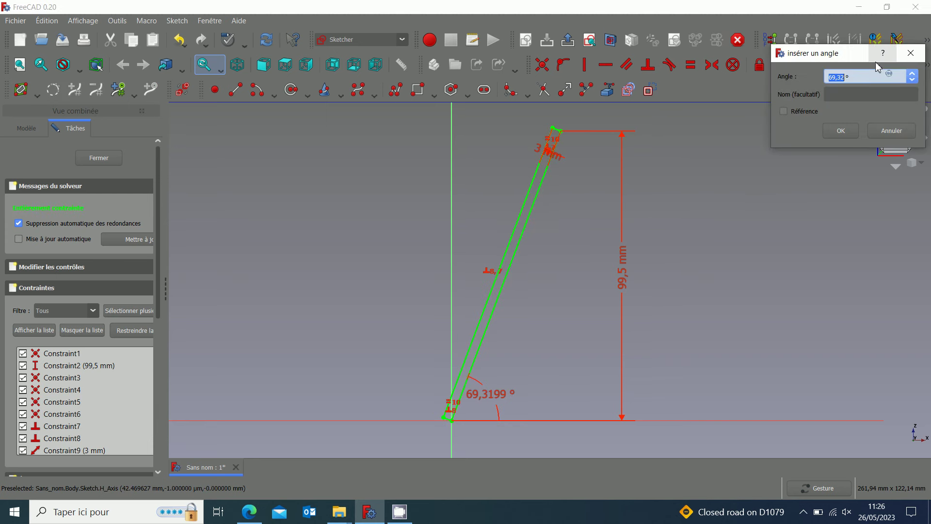
{"action": "type", "text": "6"}
{"action": "type", "text": "0"}
{"action": "left_click", "coordinate": [848, 134]}
{"action": "left_click", "coordinate": [847, 134]}
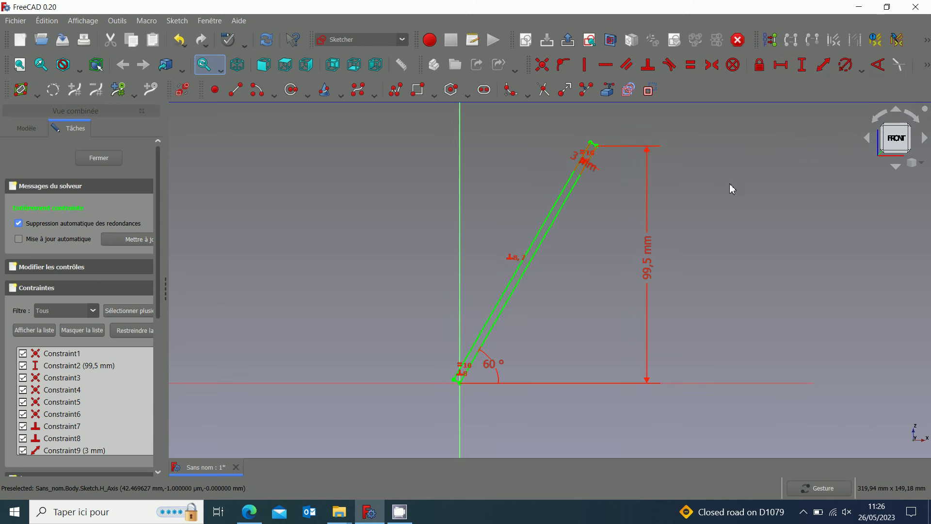
- Close the sketch and start an additive helix winding around the X axis
{"action": "left_click", "coordinate": [99, 159]}
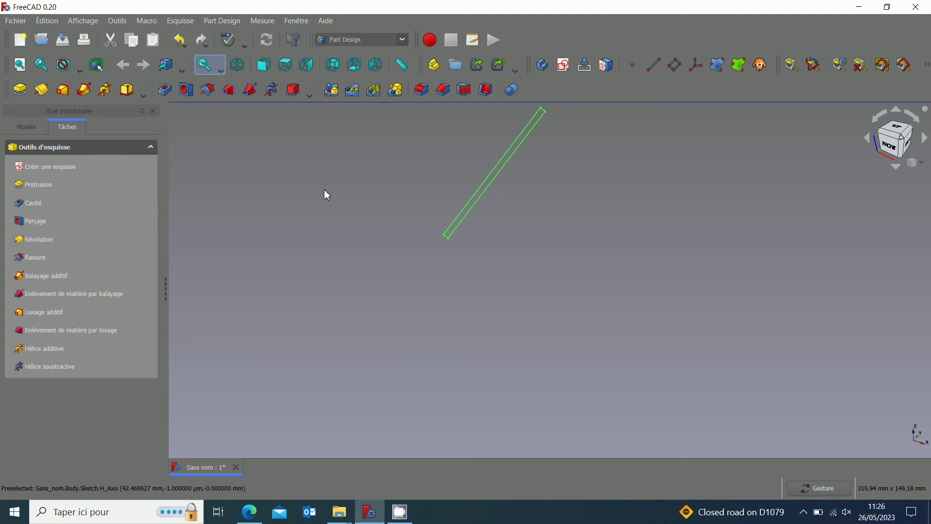
{"action": "left_click", "coordinate": [30, 127]}
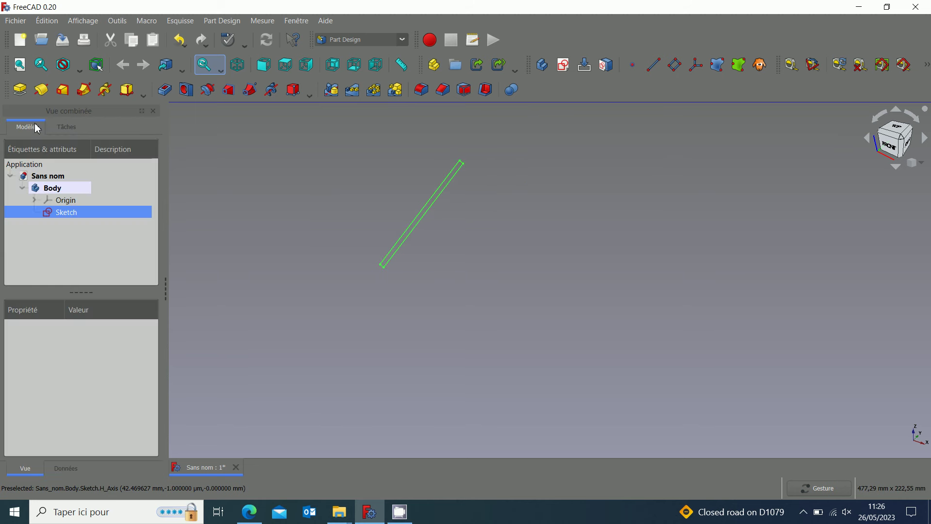
{"action": "left_click", "coordinate": [97, 92]}
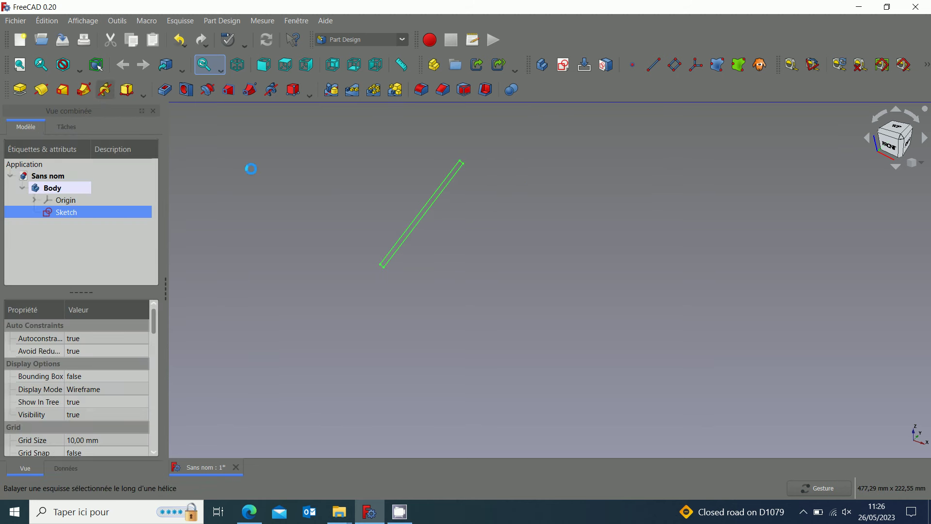
{"action": "left_click", "coordinate": [121, 220]}
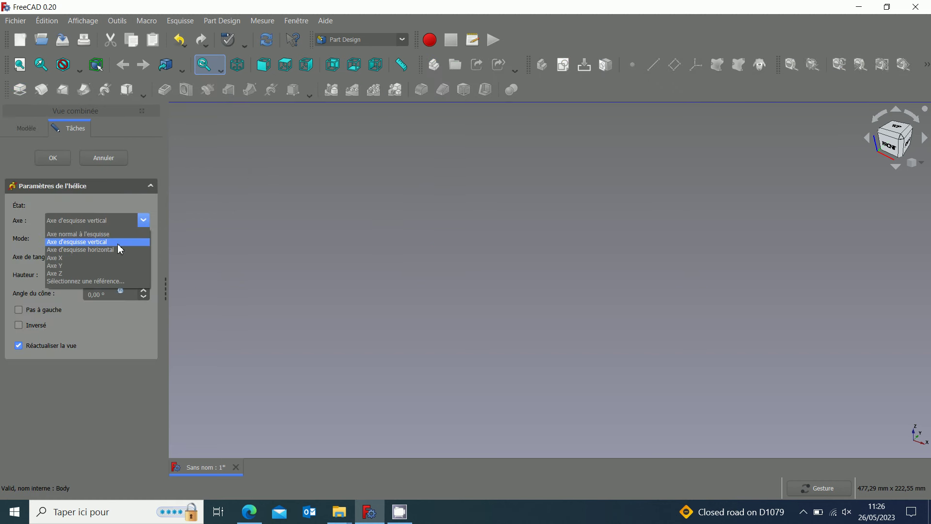
{"action": "left_click", "coordinate": [119, 257]}
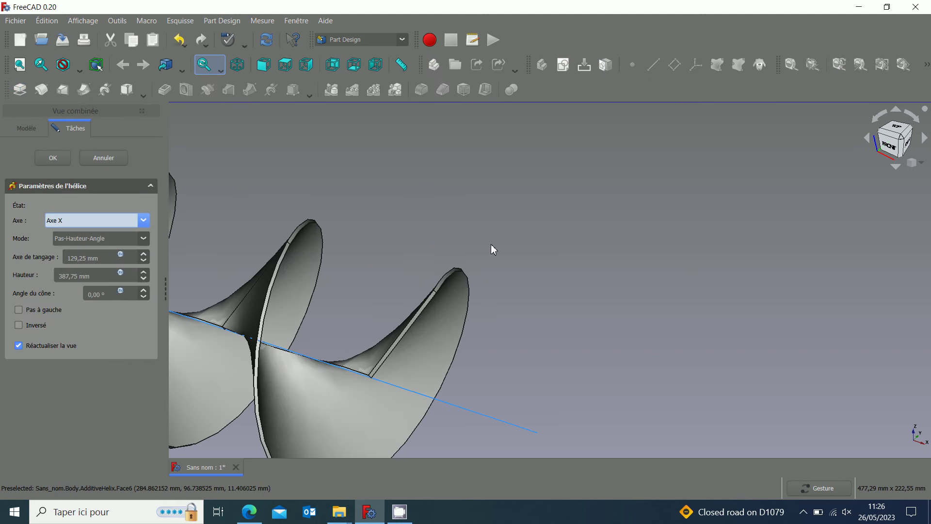
{"action": "scroll", "coordinate": [493, 249], "scroll_direction": "down", "scroll_amount": 4}
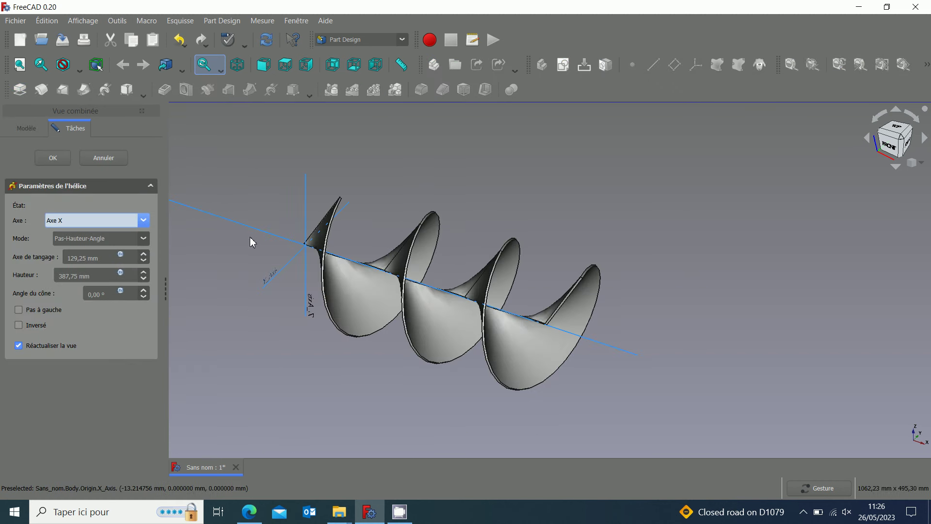
{"action": "left_click", "coordinate": [143, 238]}
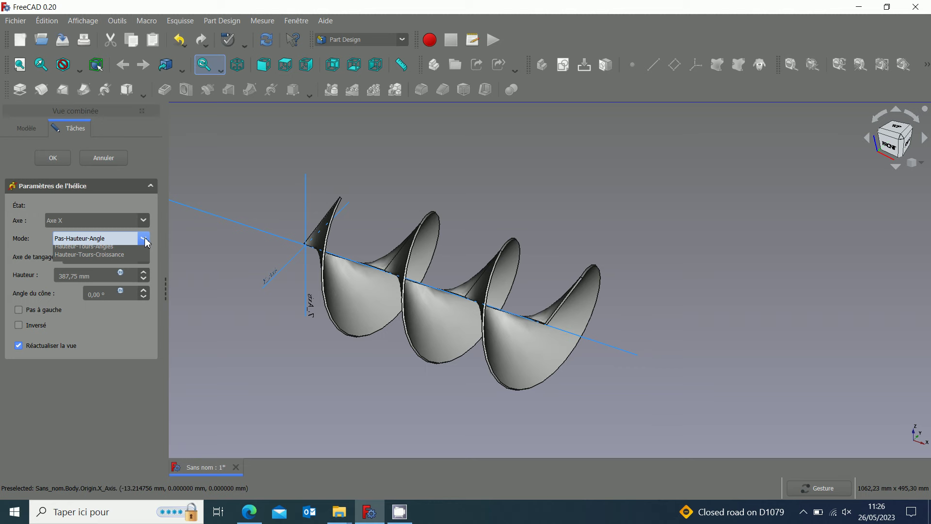
- Finish the helix in Pas-Tours-Angle mode with 142 mm pitch and 2 turns
{"action": "left_click", "coordinate": [109, 247]}
{"action": "left_click_drag", "start_coordinate": [105, 258], "coordinate": [39, 256]}
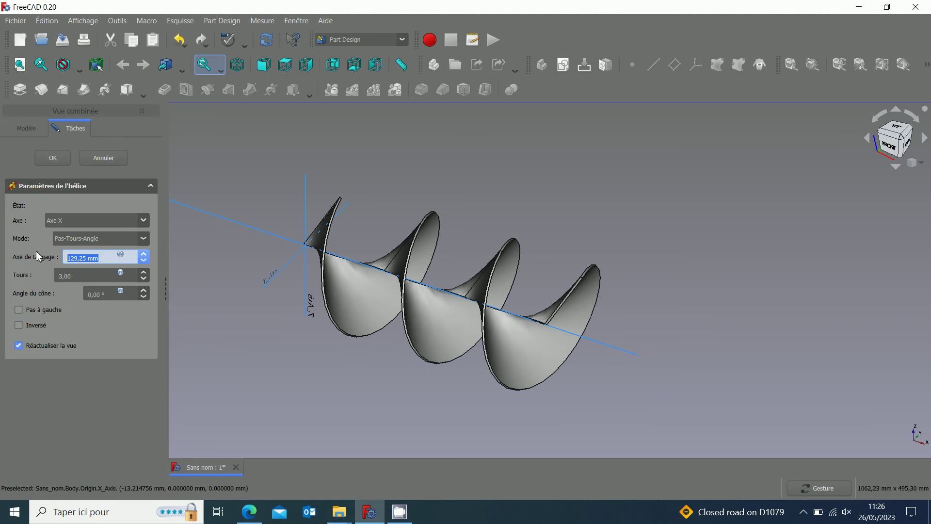
{"action": "type", "text": "4"}
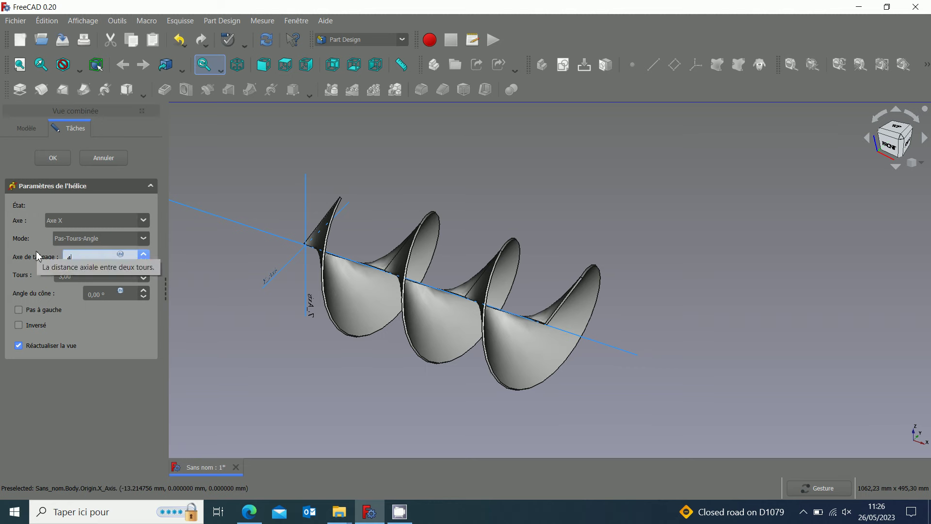
{"action": "type", "text": "42"}
{"action": "left_click", "coordinate": [143, 278]}
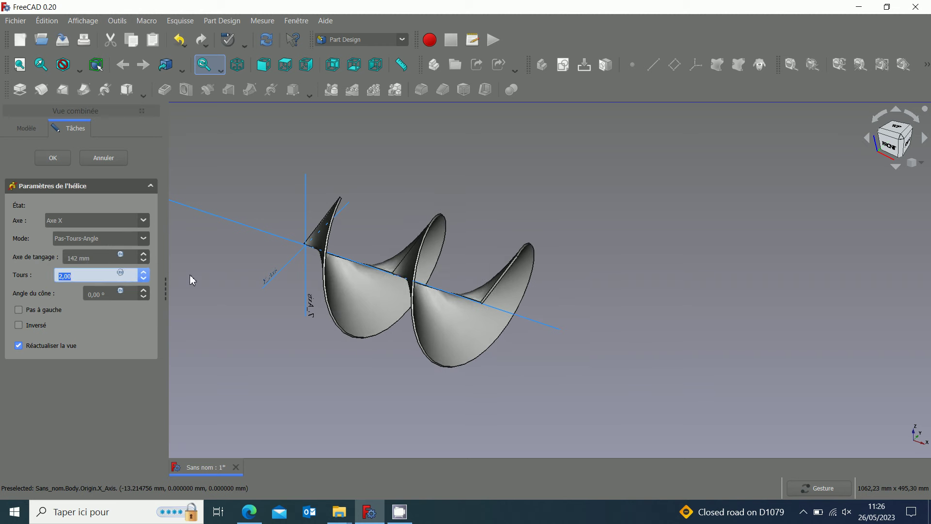
{"action": "left_click", "coordinate": [190, 275]}
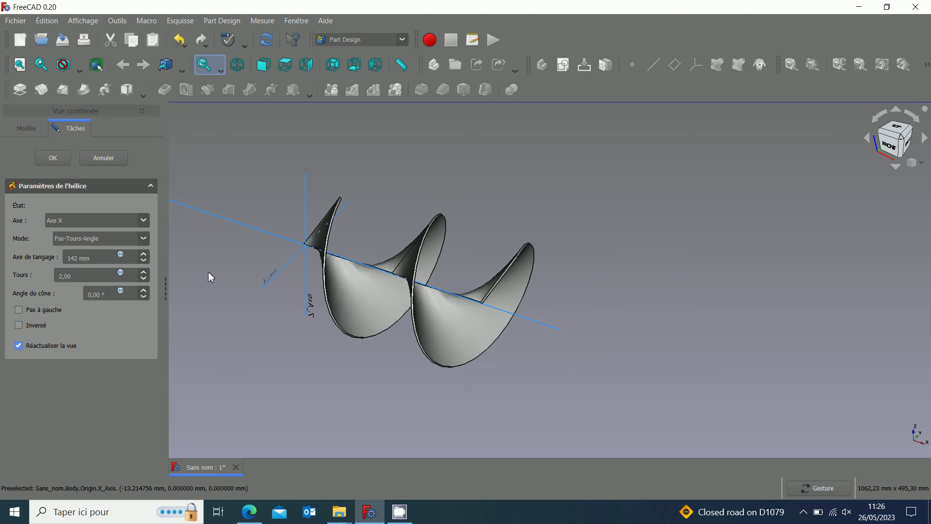
{"action": "left_click", "coordinate": [51, 158]}
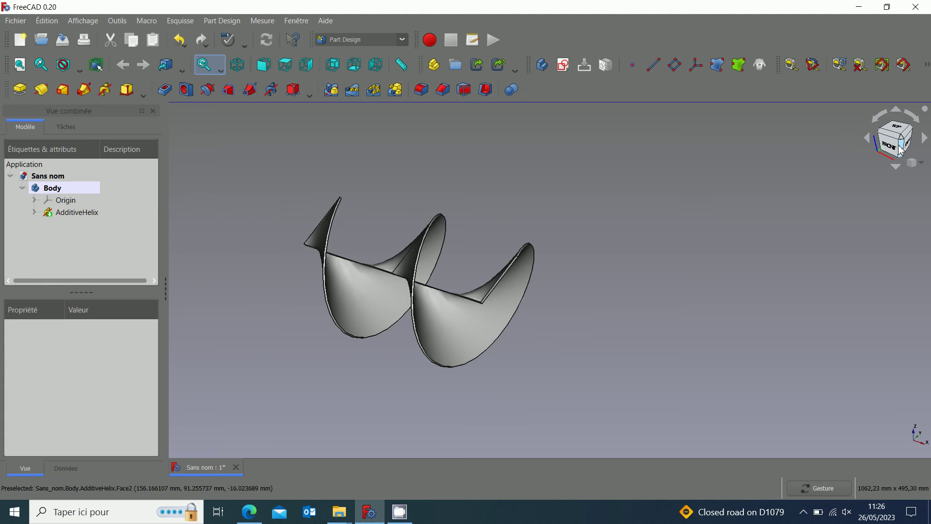
{"action": "left_click", "coordinate": [900, 149]}
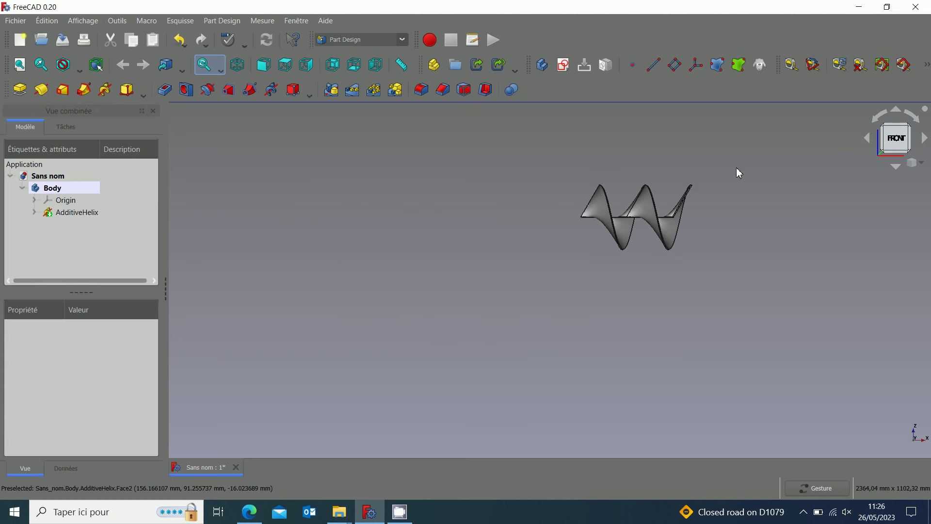
- Start a second sketch on XZ_Plane with the AdditiveHelix selected
{"action": "scroll", "coordinate": [738, 173], "scroll_direction": "up", "scroll_amount": 3}
{"action": "left_click", "coordinate": [63, 212]}
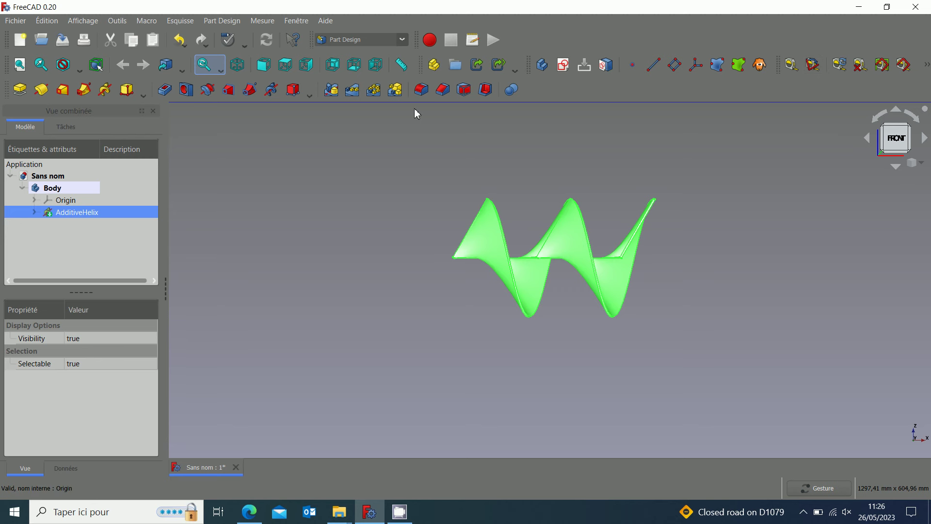
{"action": "left_click", "coordinate": [564, 65]}
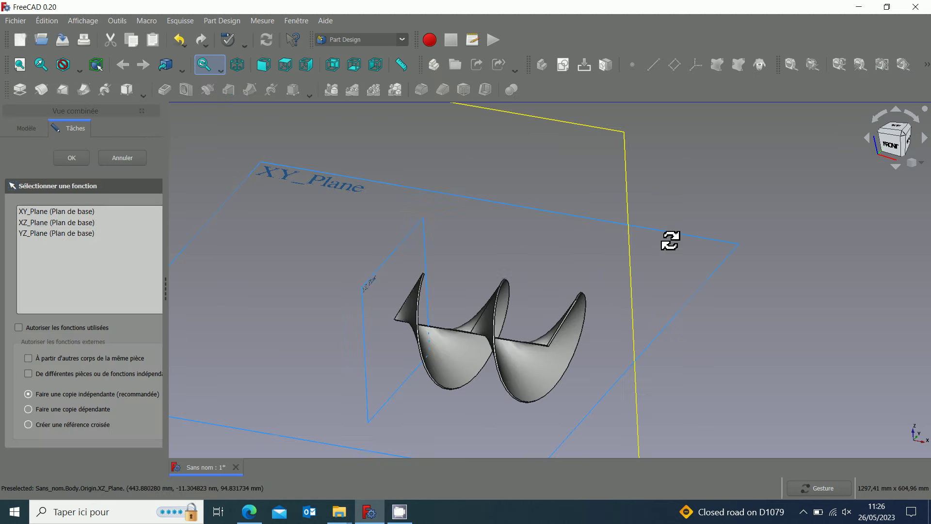
{"action": "mouse_move", "coordinate": [670, 240]}
{"action": "left_mouse_down"}
{"action": "mouse_move", "coordinate": [594, 277]}
{"action": "mouse_move", "coordinate": [537, 194]}
{"action": "left_mouse_up"}
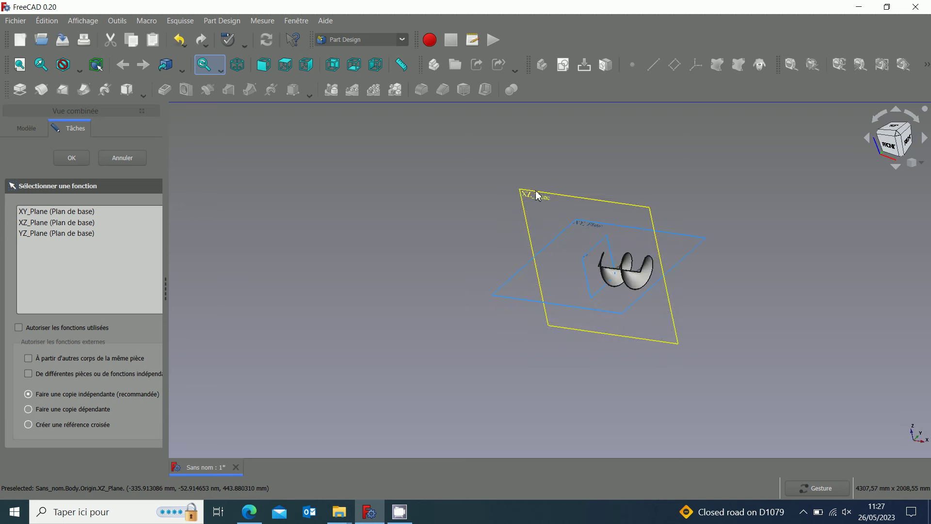
{"action": "left_click", "coordinate": [538, 195]}
{"action": "scroll", "coordinate": [679, 250], "scroll_direction": "up", "scroll_amount": 8}
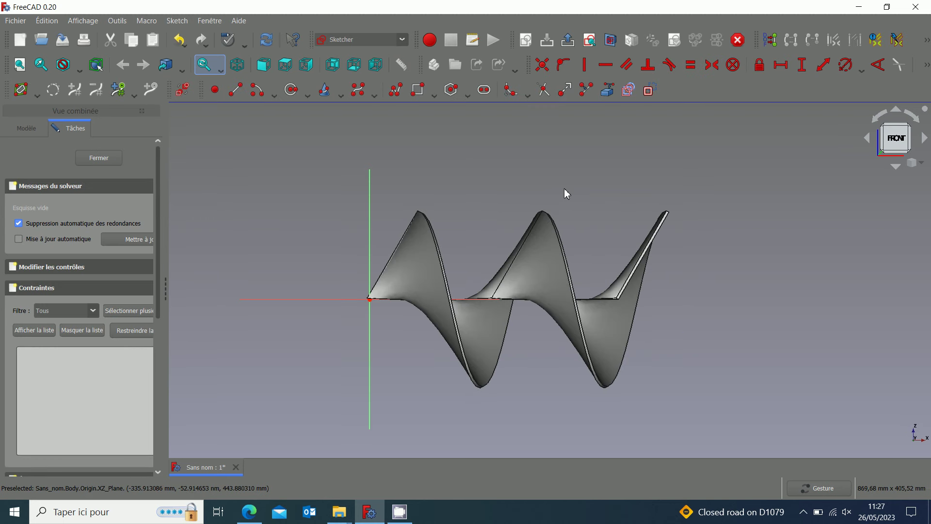
- Draw a closed triangle from the vertical axis down to the horizontal axis
{"action": "left_click", "coordinate": [233, 92]}
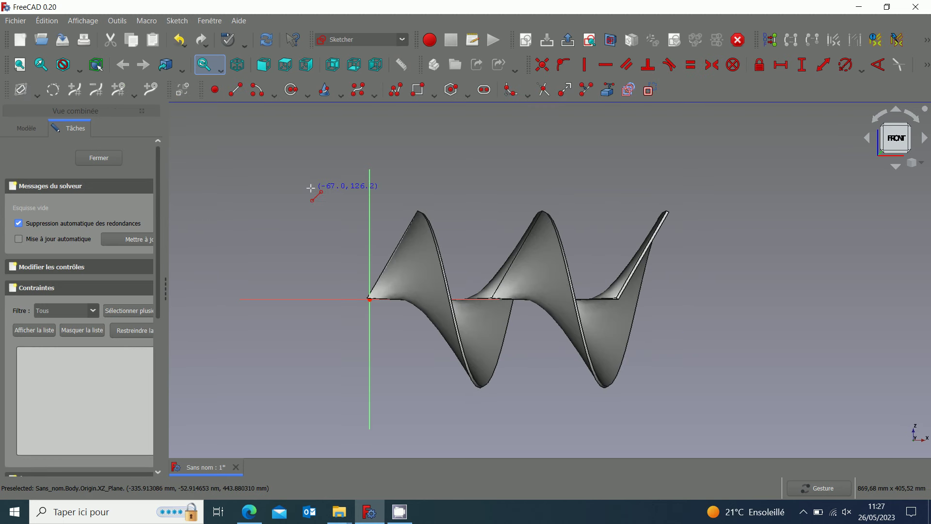
{"action": "left_click", "coordinate": [371, 183]}
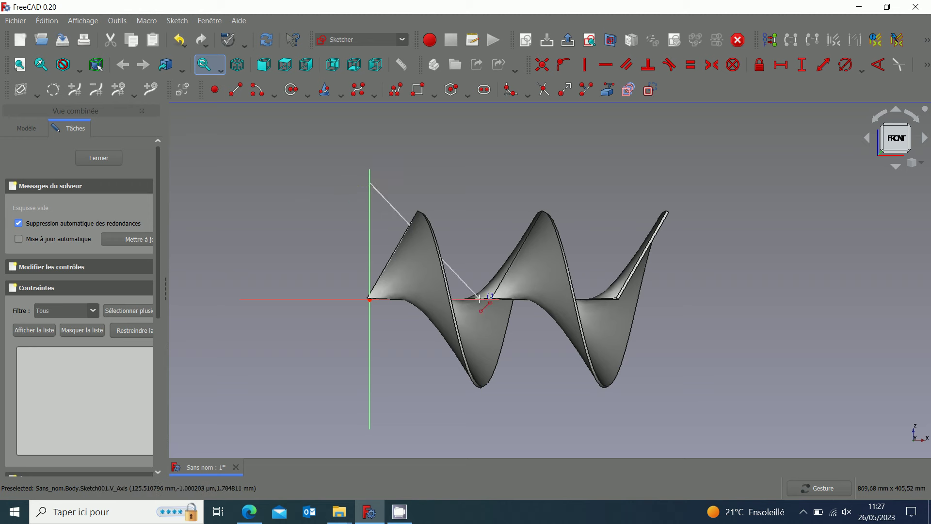
{"action": "left_click", "coordinate": [478, 299]}
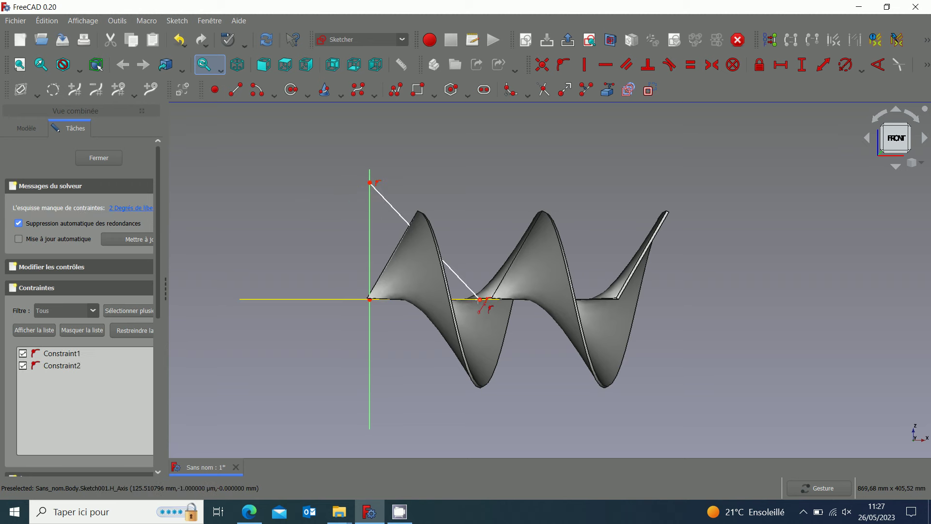
{"action": "left_click", "coordinate": [369, 182]}
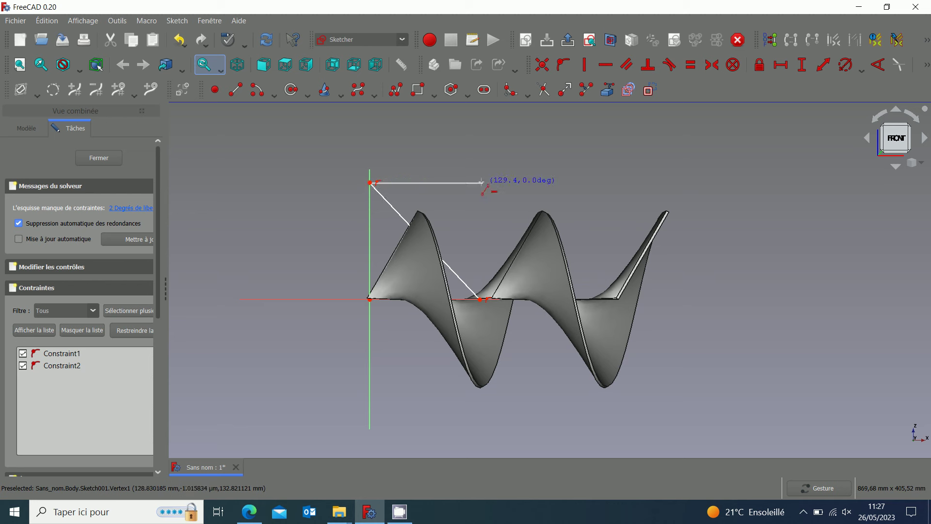
{"action": "left_click", "coordinate": [482, 183]}
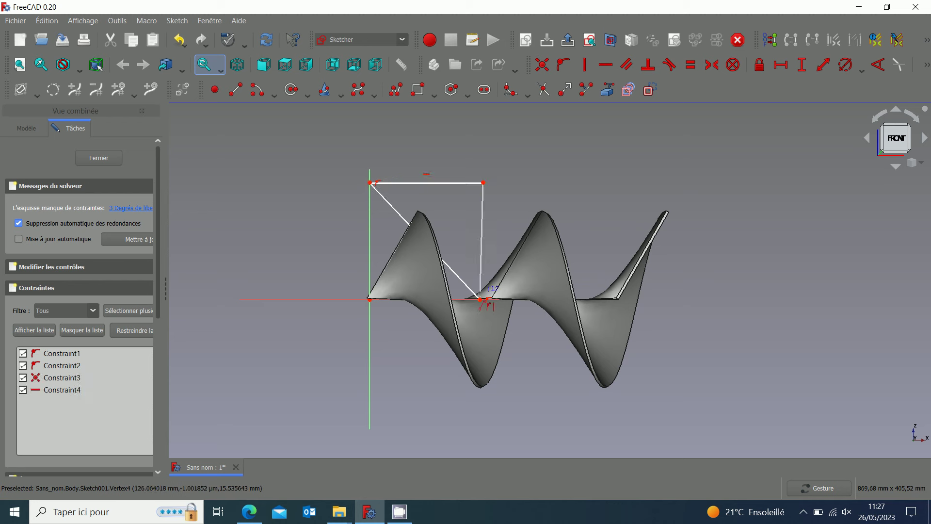
{"action": "left_click", "coordinate": [480, 299]}
{"action": "right_click", "coordinate": [533, 359]}
- Dimension the triangle's top edge to 155 mm and vertical edge to 162 mm, then close the sketch
{"action": "left_click", "coordinate": [427, 182]}
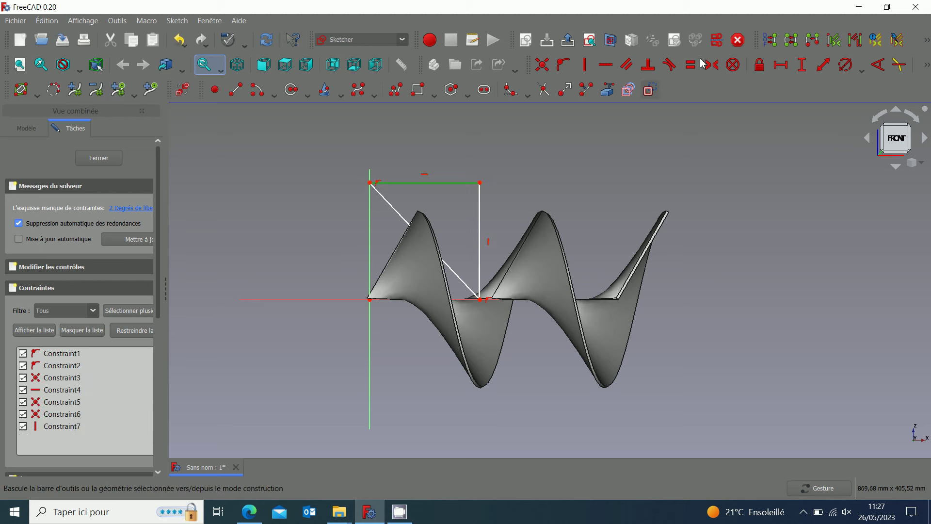
{"action": "left_click", "coordinate": [780, 64]}
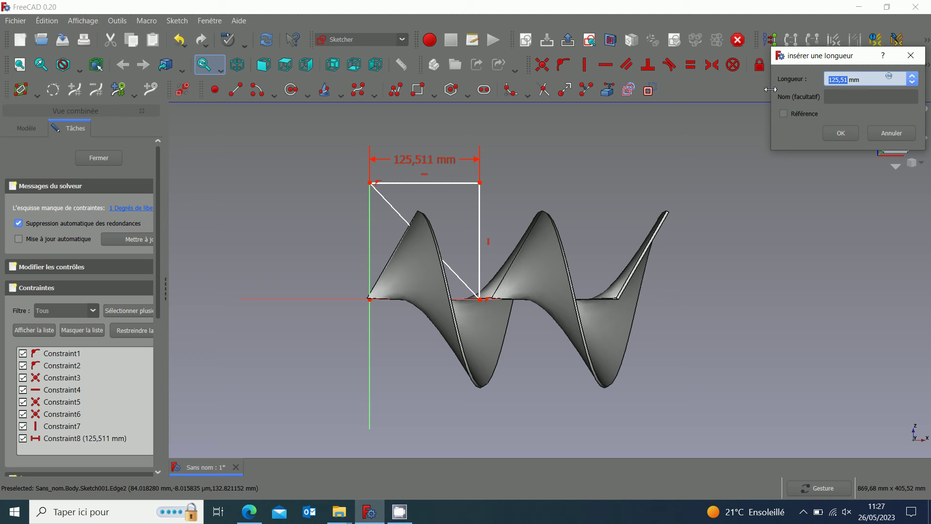
{"action": "type", "text": "155"}
{"action": "key", "text": "Return"}
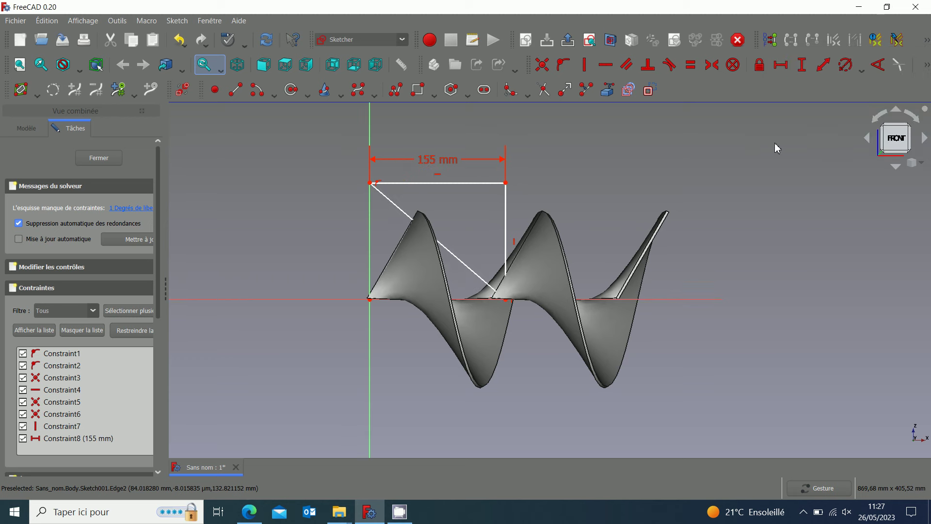
{"action": "left_click", "coordinate": [517, 194]}
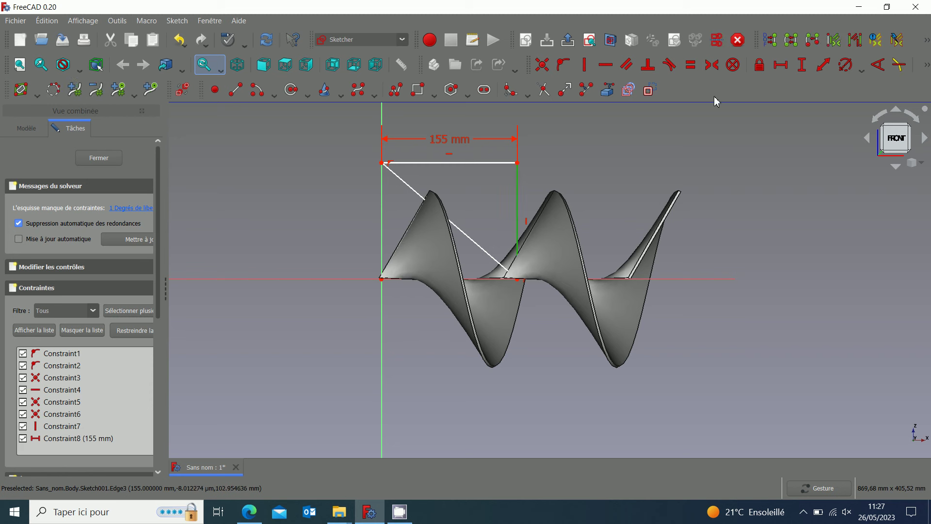
{"action": "left_click", "coordinate": [801, 64]}
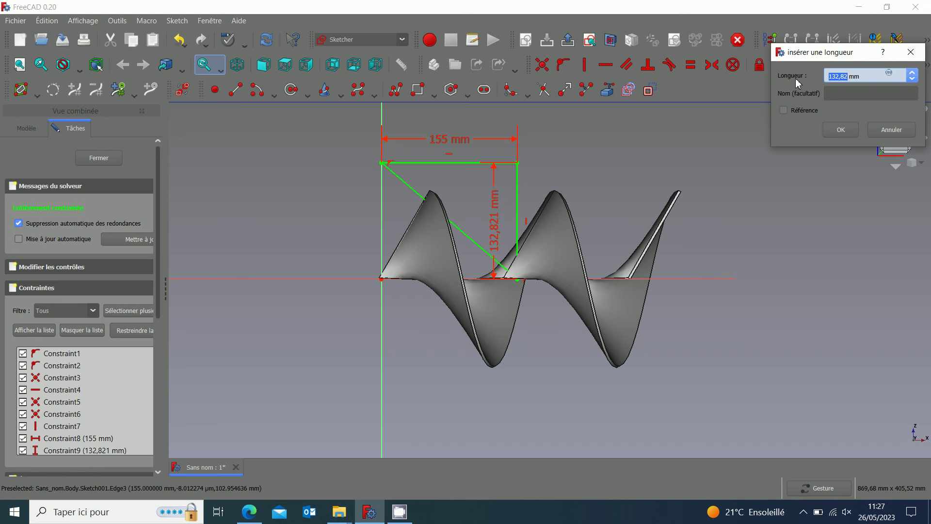
{"action": "type", "text": "16"}
{"action": "type", "text": "2"}
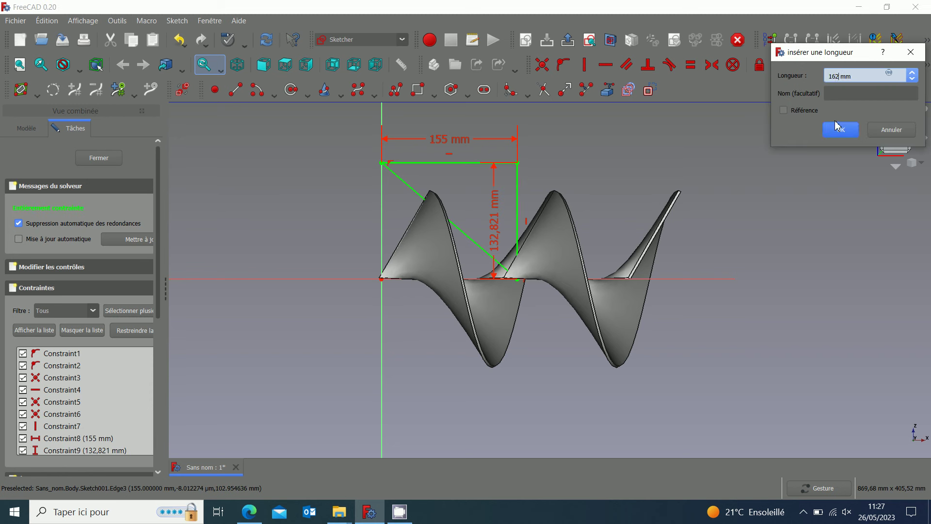
{"action": "left_click", "coordinate": [836, 127]}
{"action": "scroll", "coordinate": [699, 204], "scroll_direction": "up", "scroll_amount": 2}
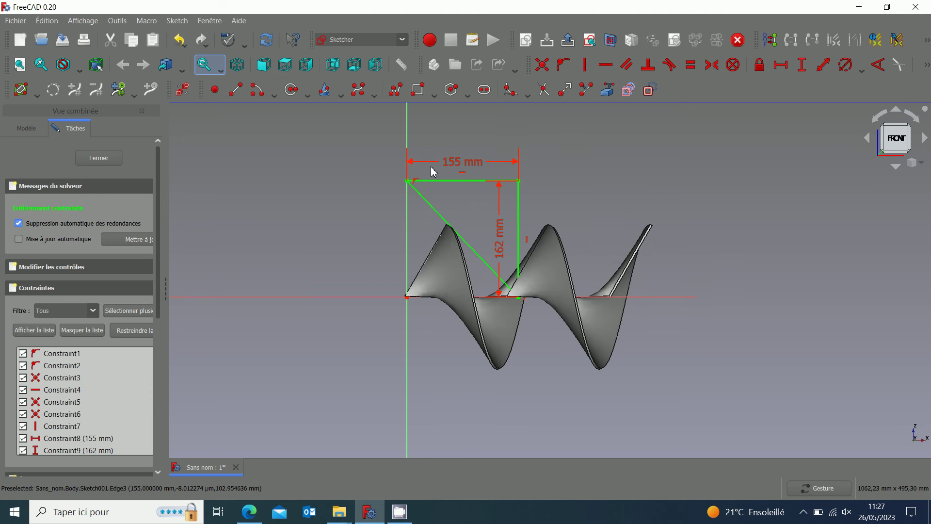
{"action": "key", "text": "Escape"}
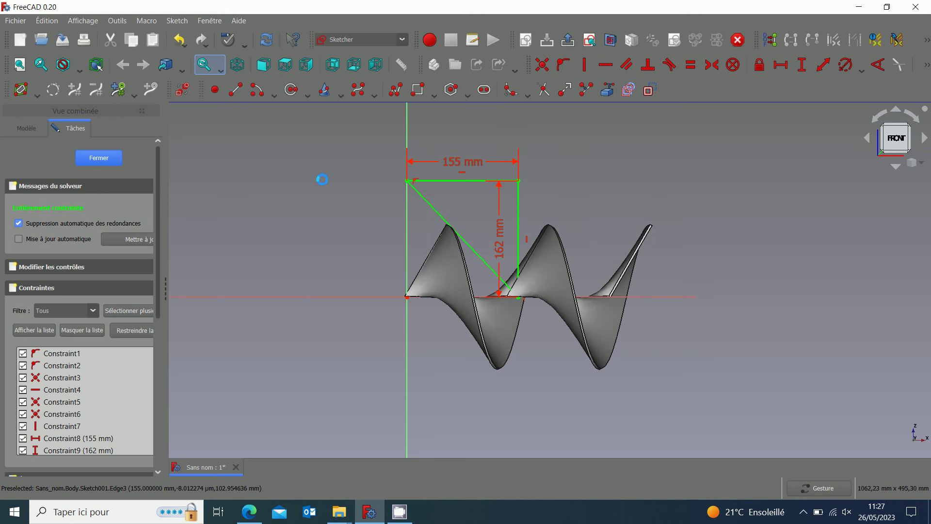
- Revolve Sketch001 as a reversed Groove about the X axis, leaving one spiral blade
{"action": "scroll", "coordinate": [643, 267], "scroll_direction": "up", "scroll_amount": 3}
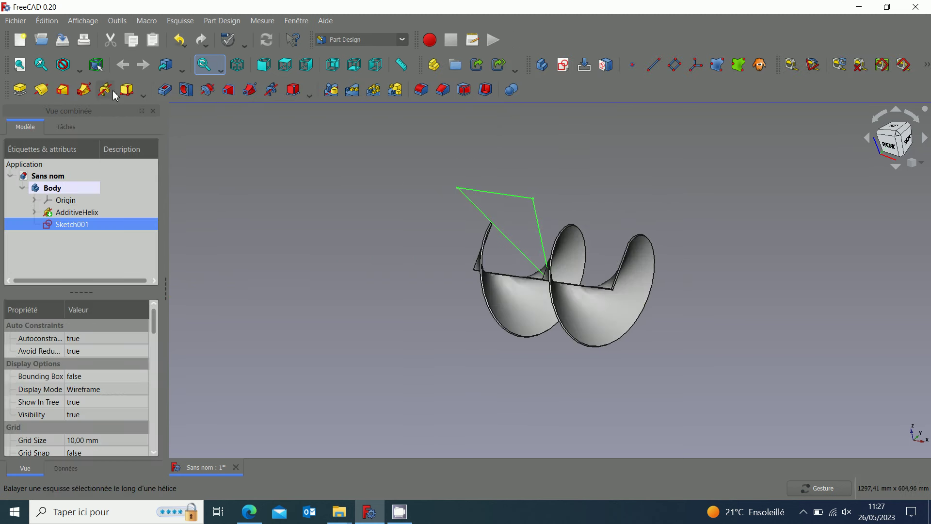
{"action": "left_click", "coordinate": [208, 91]}
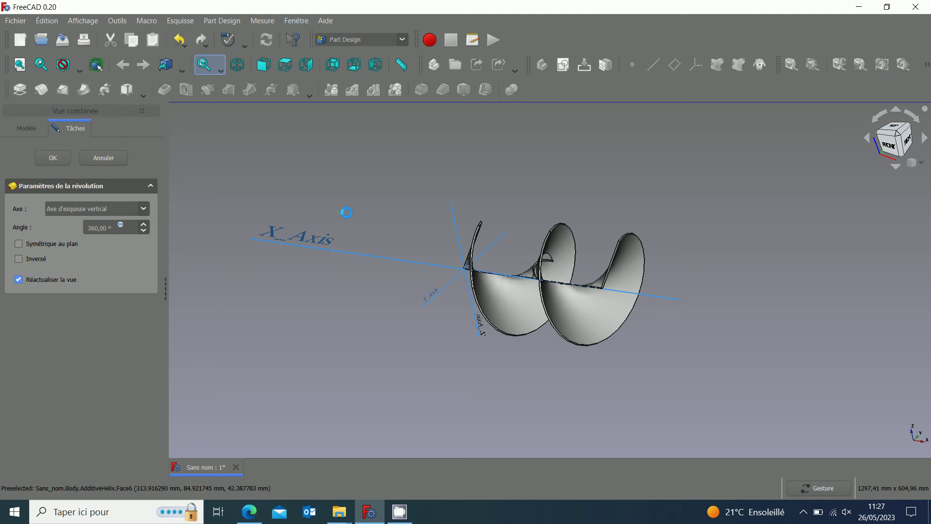
{"action": "left_click", "coordinate": [143, 209]}
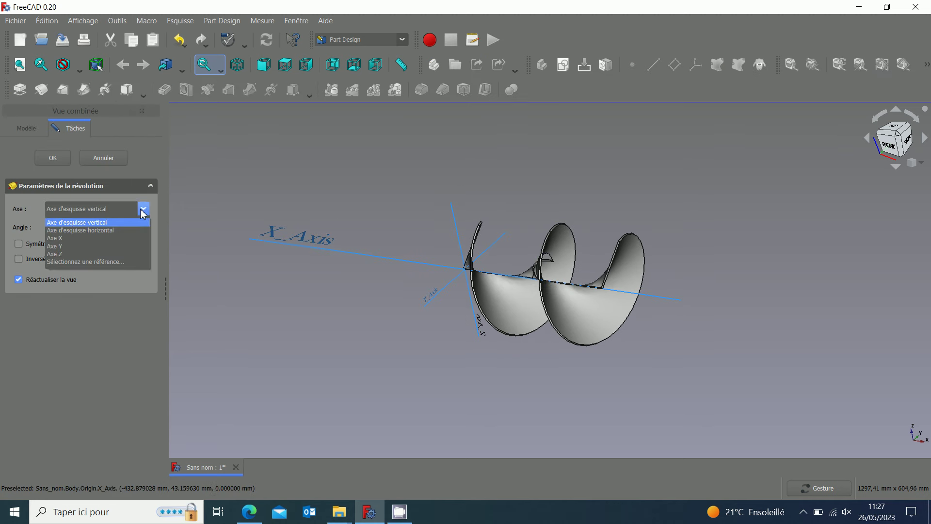
{"action": "left_click", "coordinate": [55, 238]}
{"action": "scroll", "coordinate": [542, 241], "scroll_direction": "up", "scroll_amount": 3}
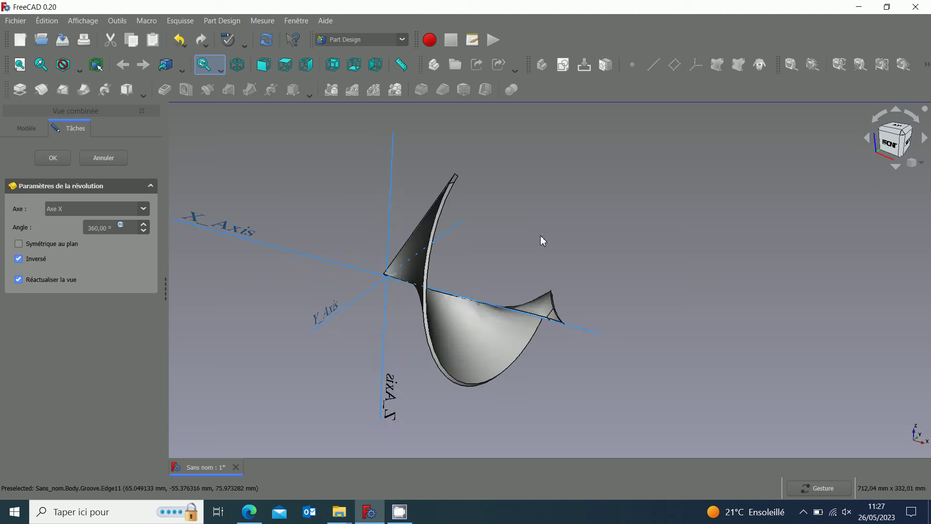
{"action": "left_click_drag", "start_coordinate": [542, 241], "coordinate": [485, 270]}
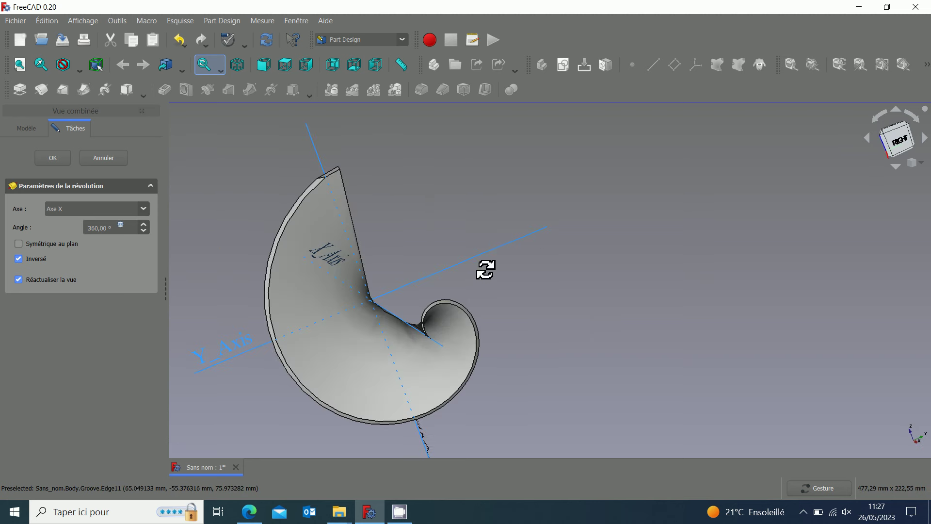
{"action": "key", "text": "3"}
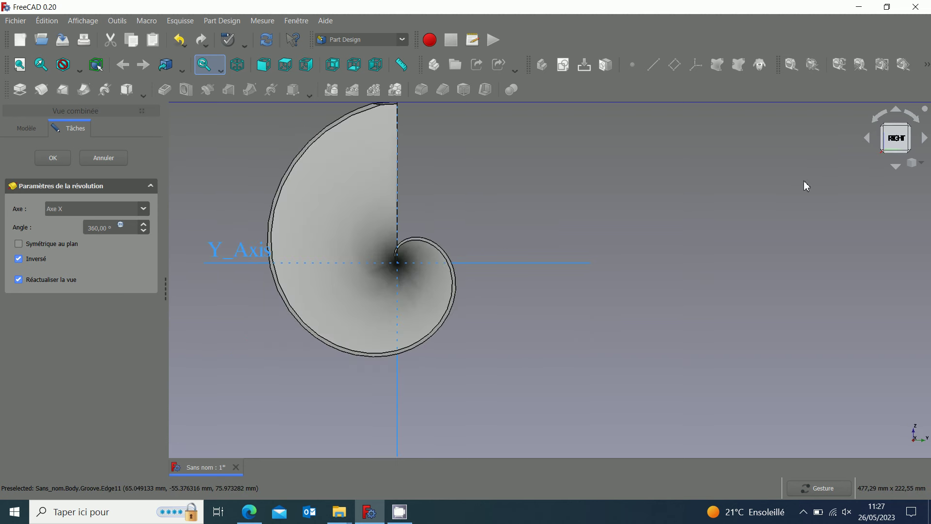
{"action": "right_click_drag", "start_coordinate": [425, 203], "coordinate": [475, 233]}
{"action": "left_click_drag", "start_coordinate": [475, 233], "coordinate": [125, 166]}
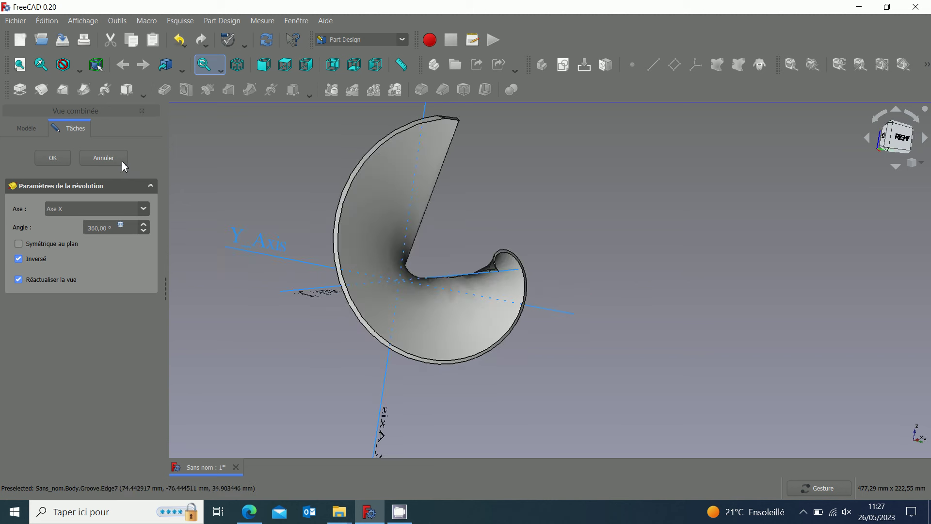
{"action": "left_click", "coordinate": [123, 163]}
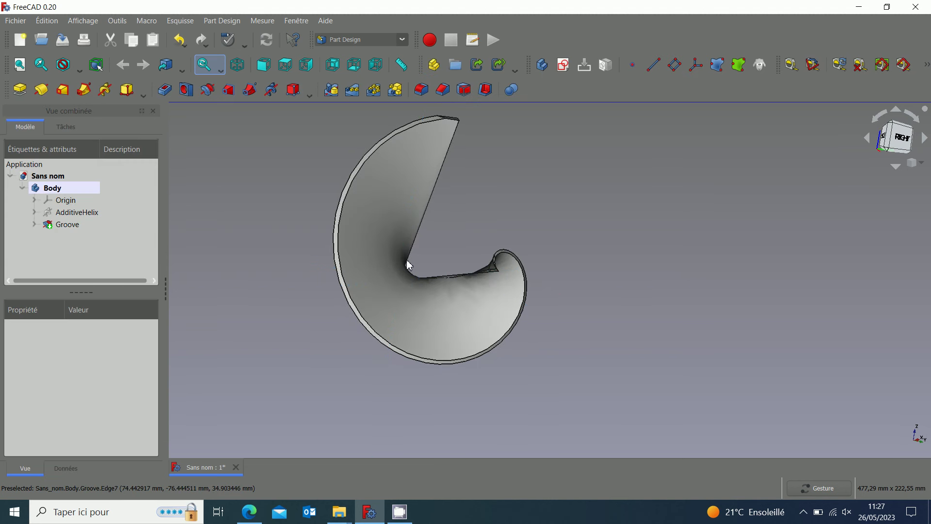
- In the Part workbench, make a simple copy of Groove named Groove001
{"action": "scroll", "coordinate": [409, 265], "scroll_direction": "up", "scroll_amount": 1}
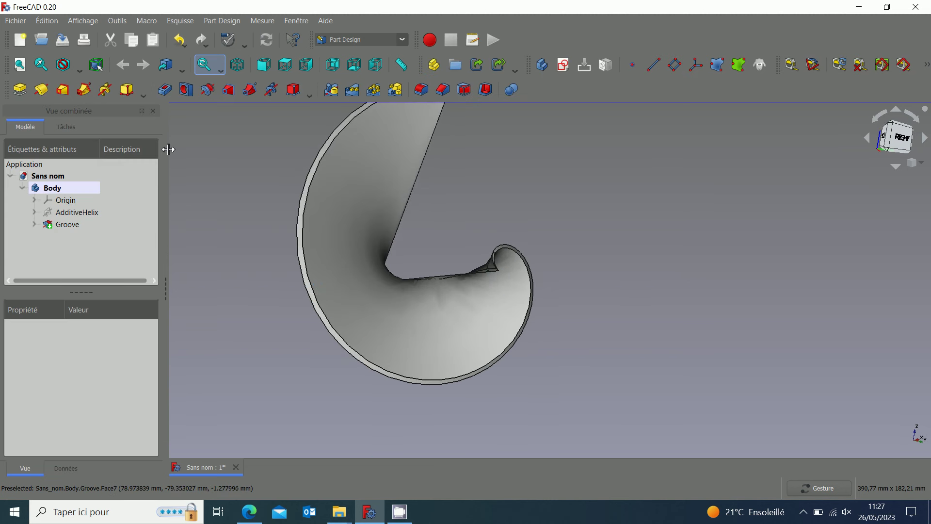
{"action": "left_click", "coordinate": [402, 39]}
{"action": "left_click", "coordinate": [345, 179]}
{"action": "left_click", "coordinate": [69, 226]}
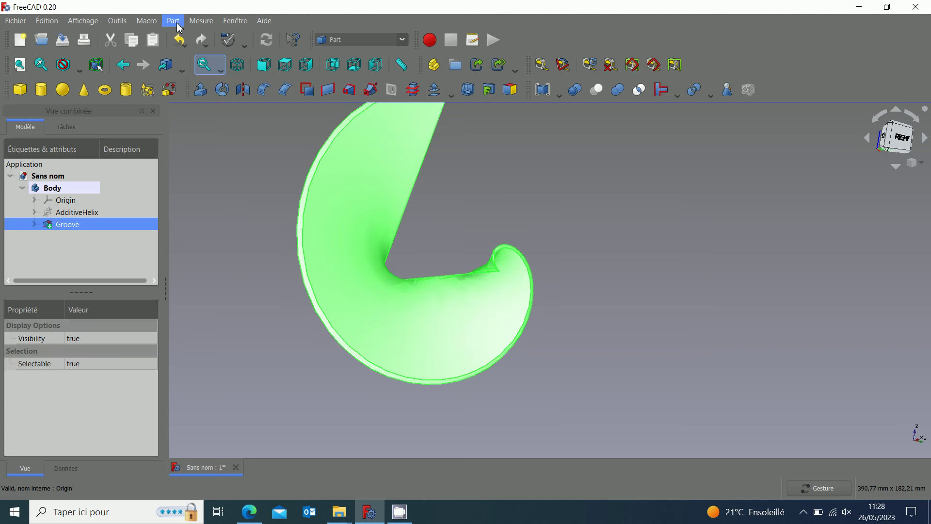
{"action": "left_click", "coordinate": [175, 22]}
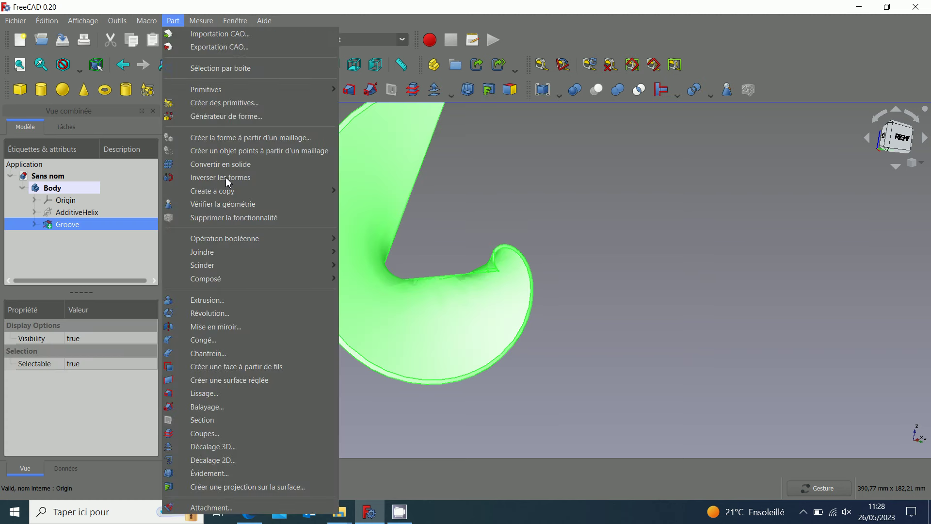
{"action": "mouse_move", "coordinate": [218, 190]}
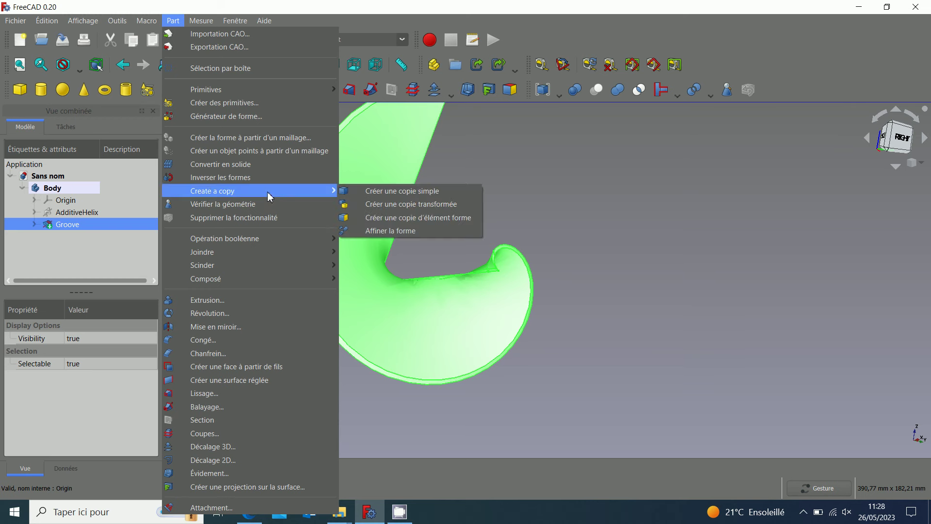
{"action": "left_click", "coordinate": [371, 197]}
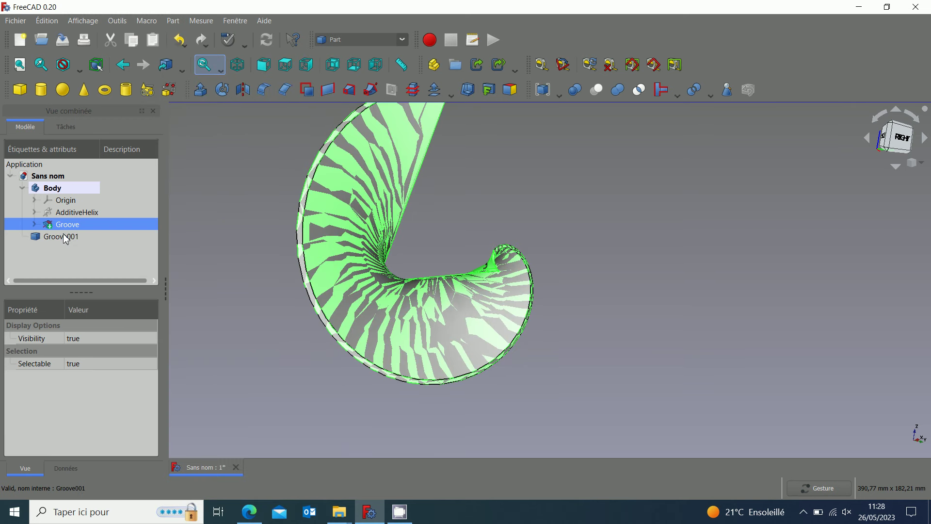
{"action": "right_click", "coordinate": [66, 239]}
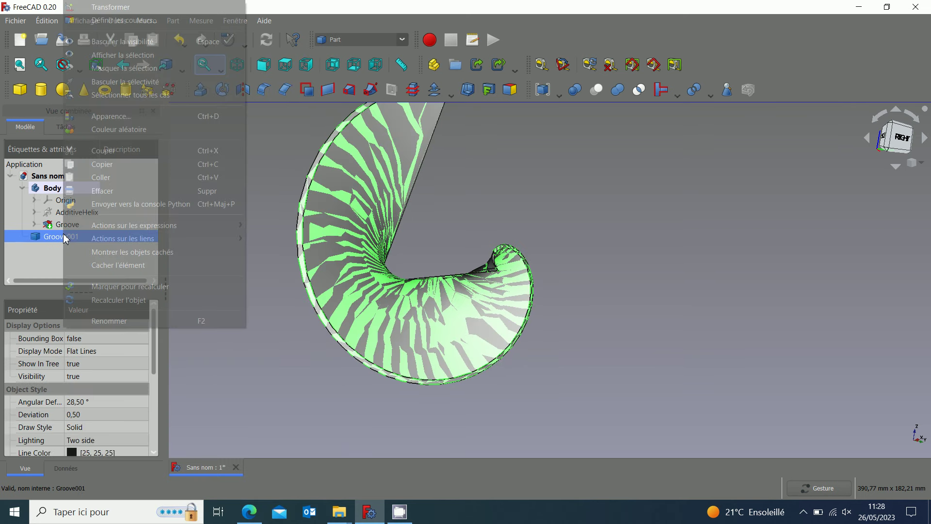
- Rotate Groove001 by −120° about the axis with Transform, viewed from the right
{"action": "left_click", "coordinate": [116, 8]}
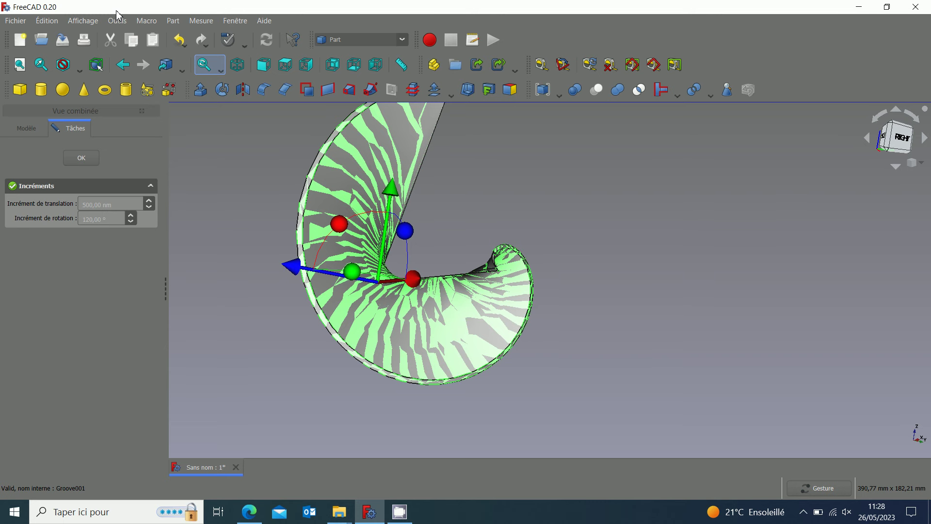
{"action": "key", "text": "3"}
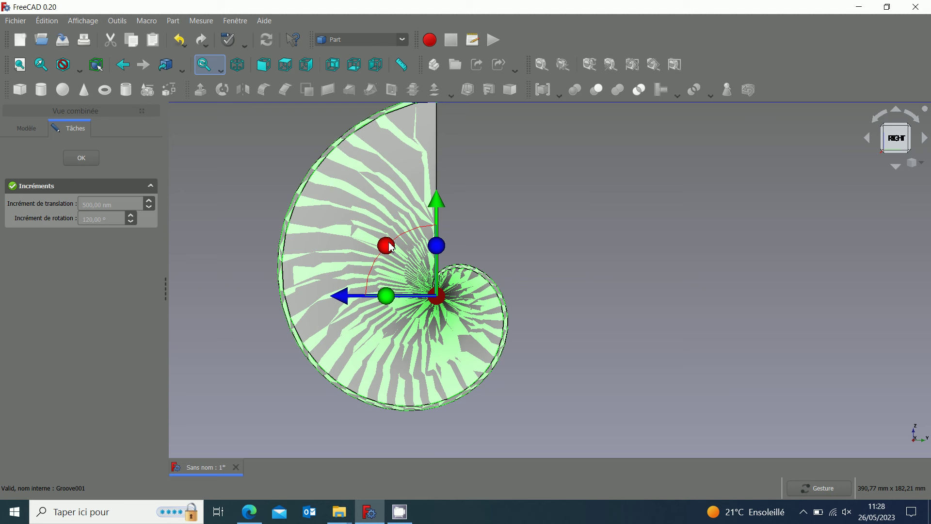
{"action": "left_click_drag", "start_coordinate": [392, 247], "coordinate": [554, 304]}
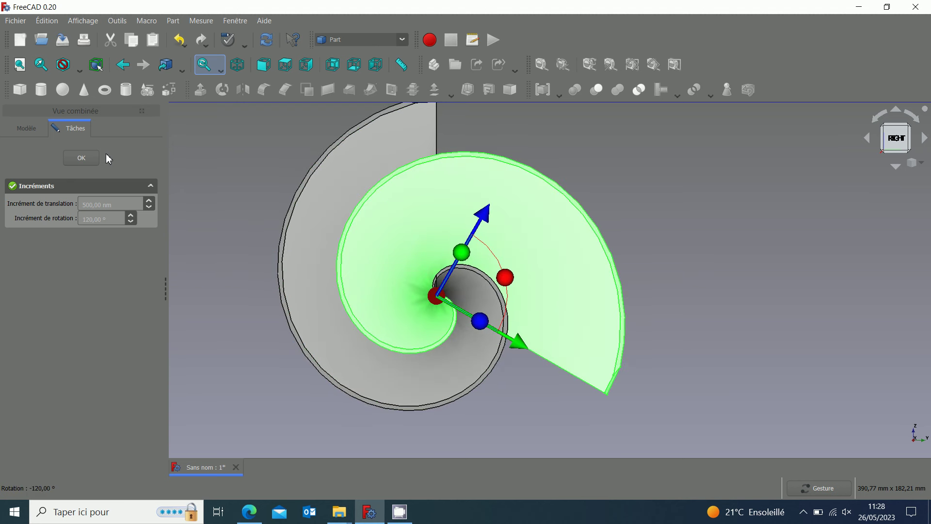
{"action": "left_click", "coordinate": [83, 158]}
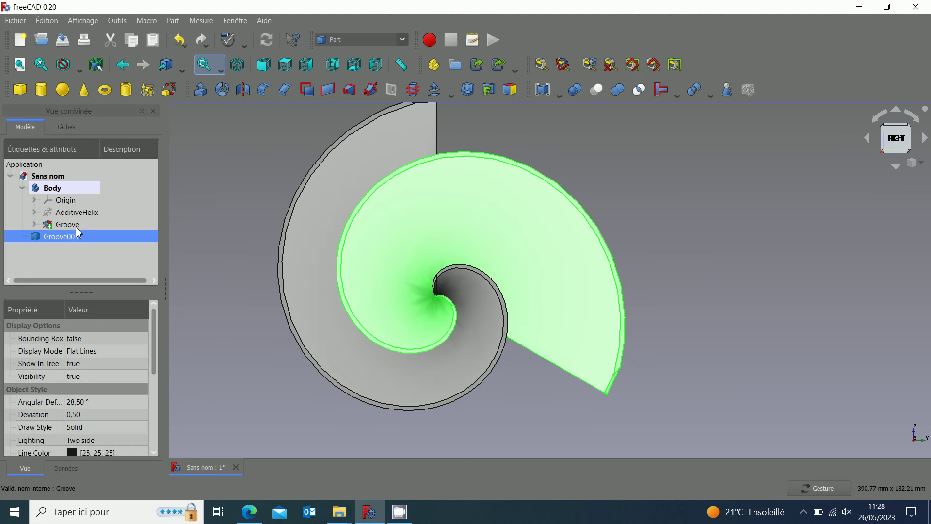
- Make a simple copy Groove001001 of Groove001 and rotate it a further −120°
{"action": "left_click", "coordinate": [173, 20]}
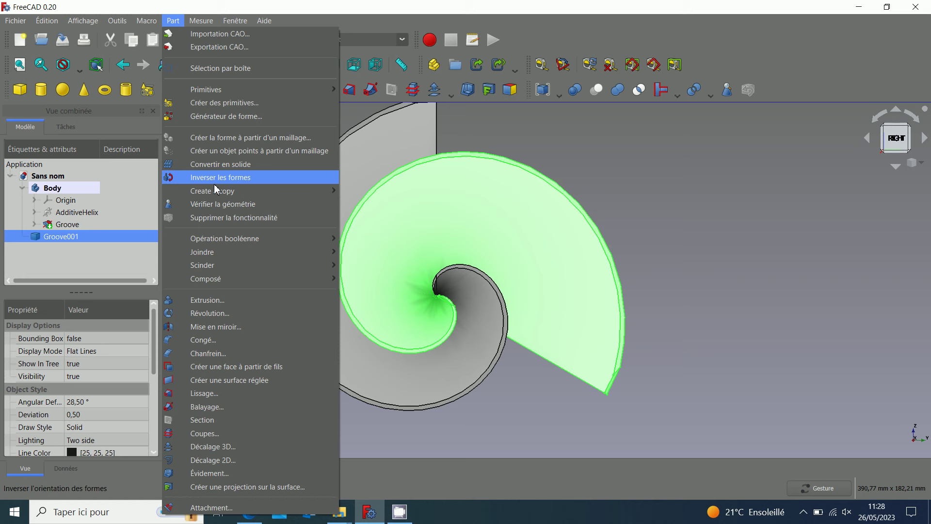
{"action": "mouse_move", "coordinate": [212, 190]}
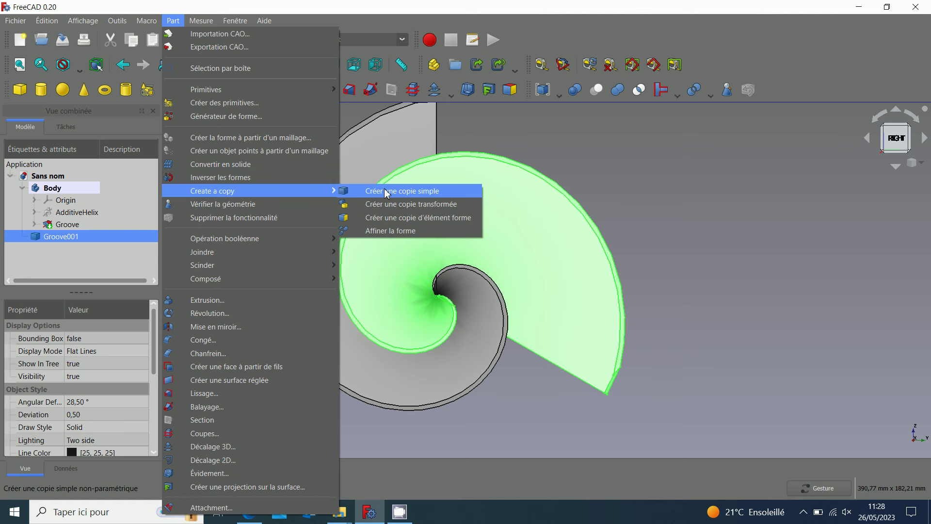
{"action": "left_click", "coordinate": [387, 191]}
{"action": "right_click", "coordinate": [73, 248]}
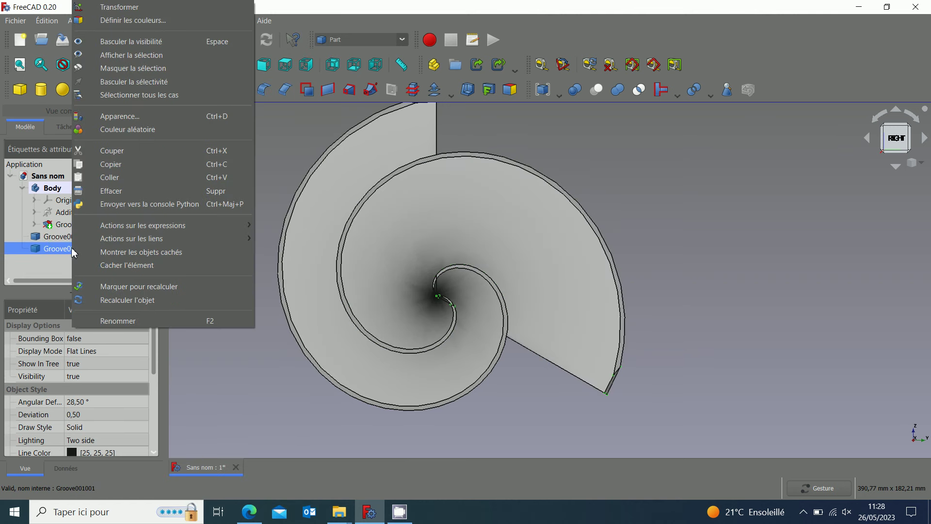
{"action": "left_click", "coordinate": [119, 7]}
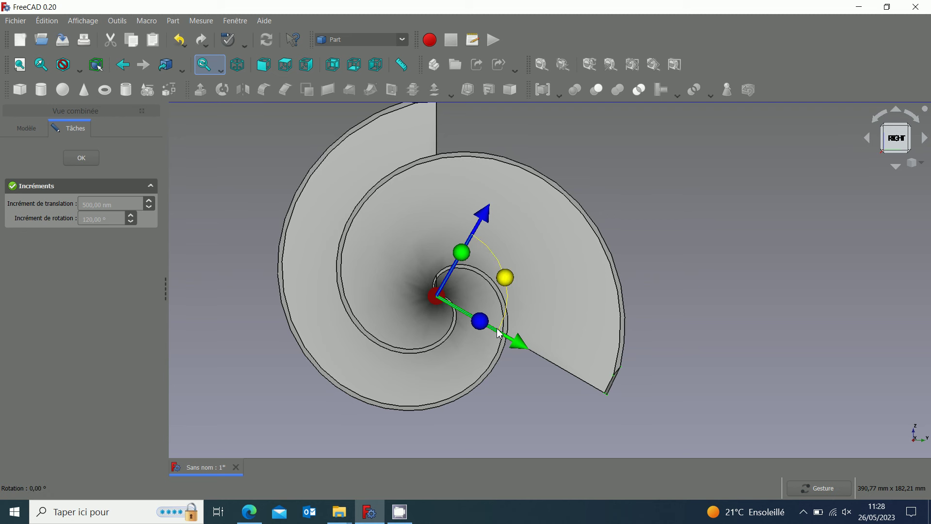
{"action": "left_click_drag", "start_coordinate": [500, 334], "coordinate": [374, 395]}
{"action": "key", "text": "Escape"}
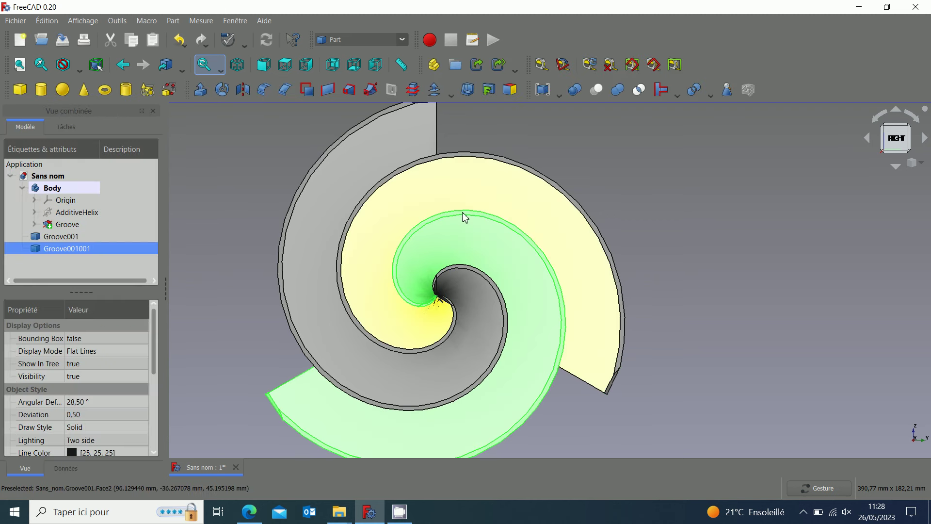
{"action": "left_click_drag", "start_coordinate": [464, 217], "coordinate": [257, 234]}
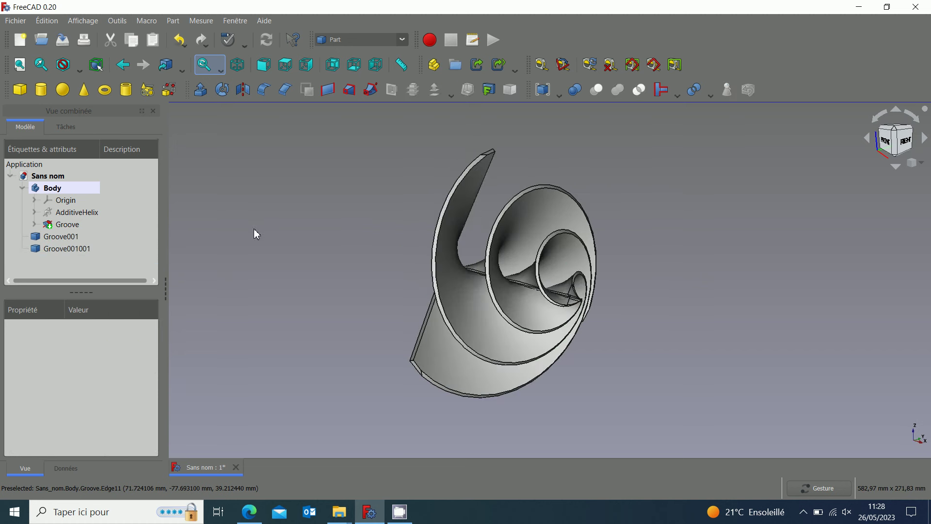
- Fuse Body, Groove001 and Groove001001 with Part Union
{"action": "left_click", "coordinate": [48, 189]}
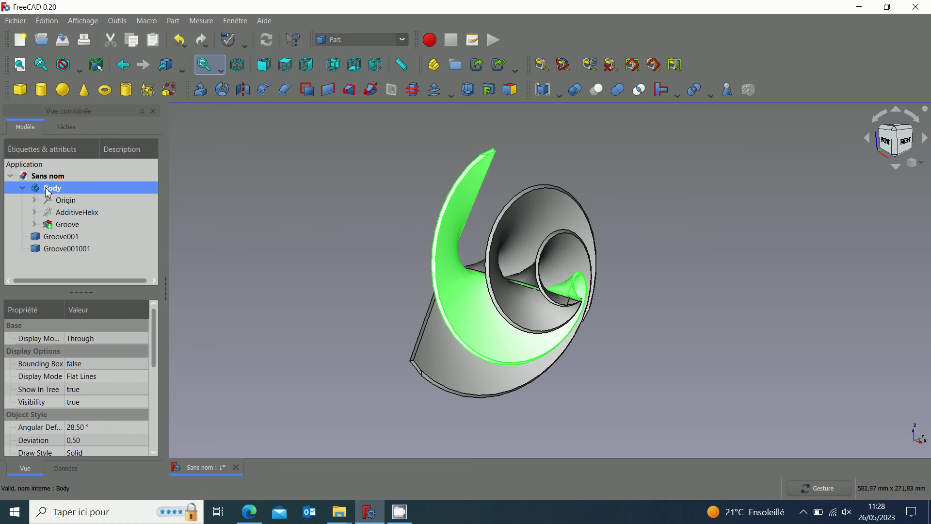
{"action": "left_click", "coordinate": [56, 241]}
{"action": "left_click", "coordinate": [61, 248], "text": "ctrl"}
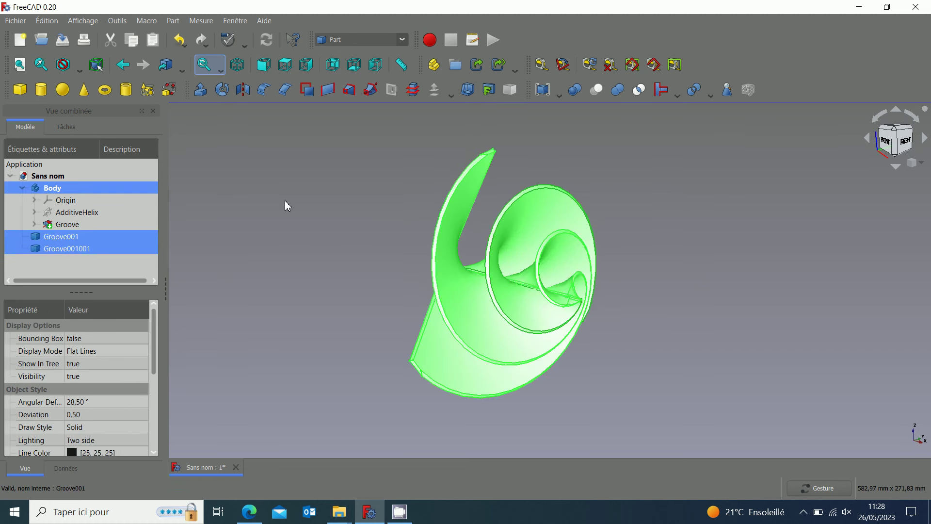
{"action": "left_click", "coordinate": [619, 92]}
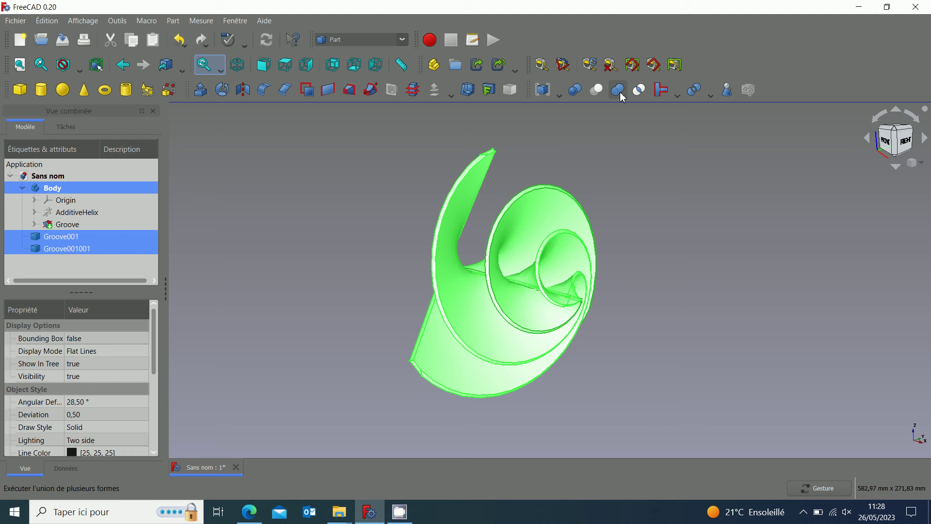
- Orbit around the fused blades and select the Fusion object
{"action": "scroll", "coordinate": [599, 213], "scroll_direction": "down", "scroll_amount": 3}
{"action": "mouse_move", "coordinate": [598, 210]}
{"action": "left_mouse_down"}
{"action": "mouse_move", "coordinate": [648, 244]}
{"action": "mouse_move", "coordinate": [640, 242]}
{"action": "left_mouse_up"}
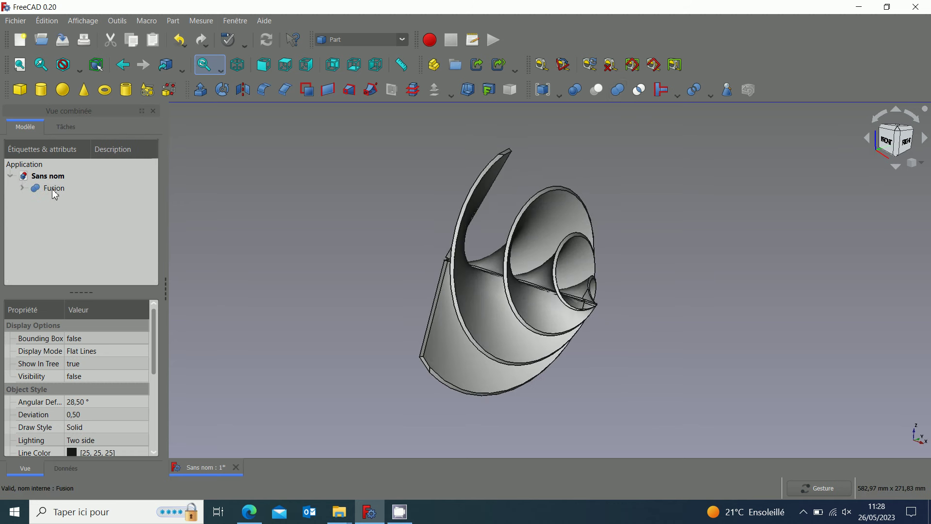
{"action": "left_click", "coordinate": [53, 188]}
{"action": "left_click", "coordinate": [402, 39]}
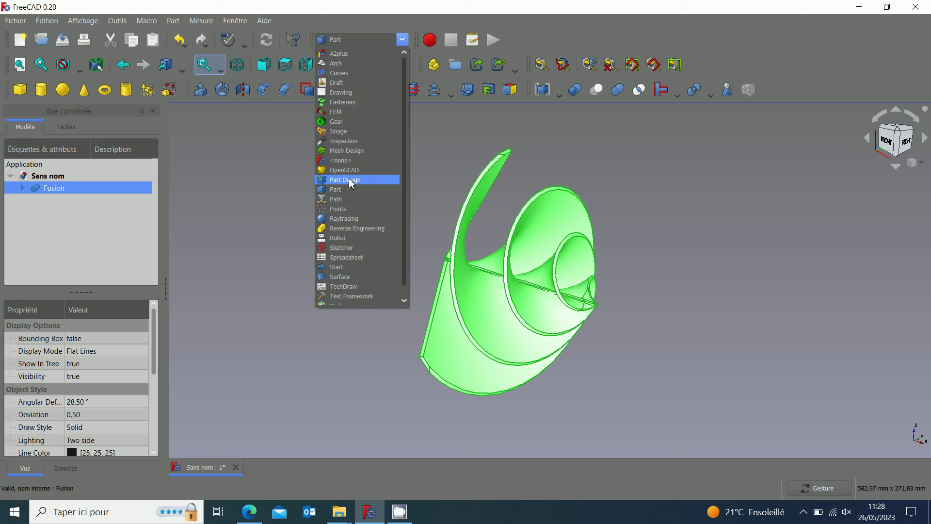
- In Part Design, wrap the Fusion in a new Body001, accepting the multiple-solids warning
{"action": "left_click", "coordinate": [345, 180]}
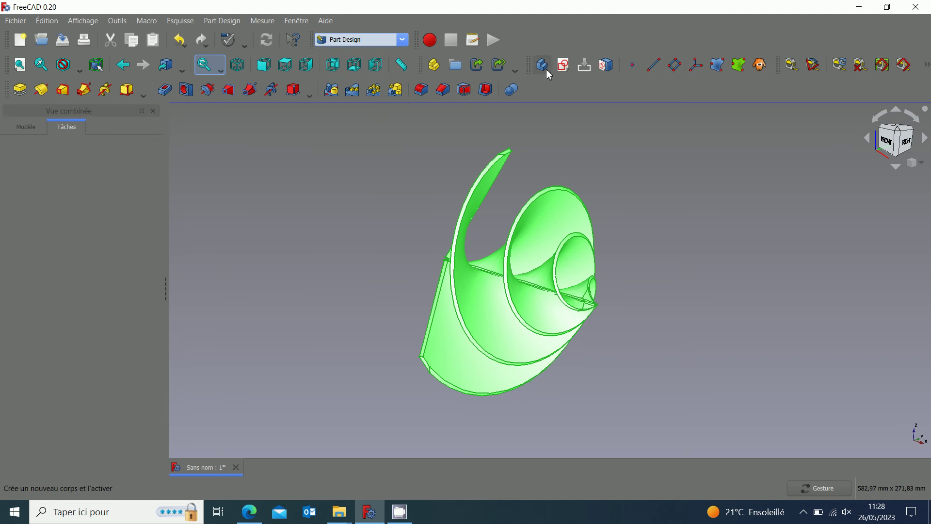
{"action": "left_click", "coordinate": [25, 126]}
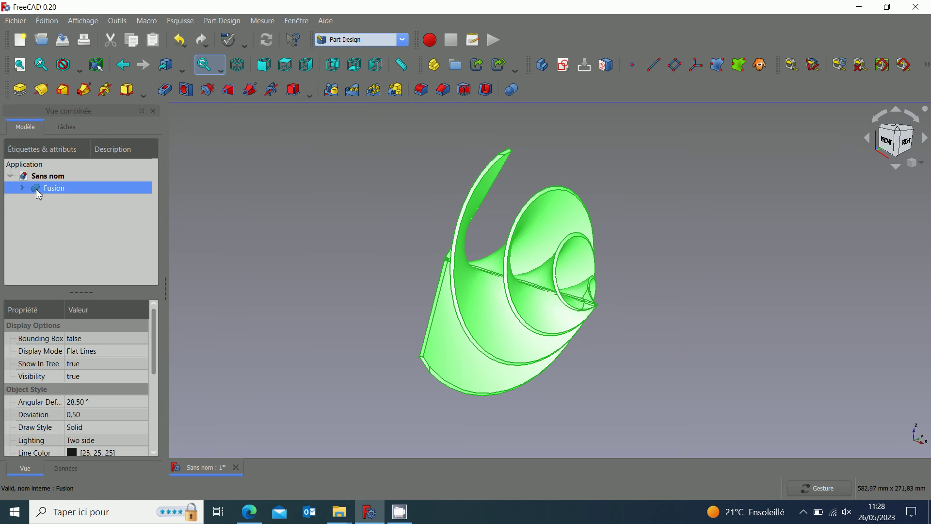
{"action": "left_click", "coordinate": [542, 64]}
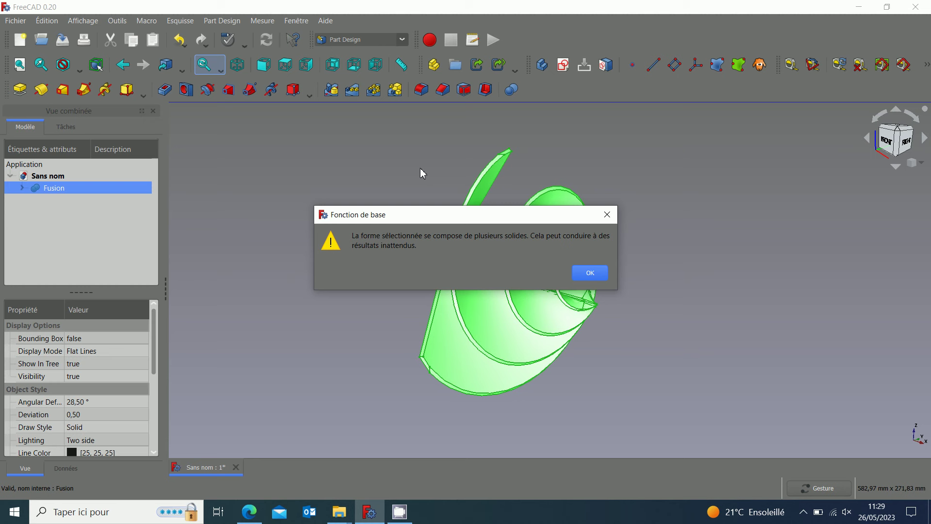
{"action": "left_click", "coordinate": [590, 273]}
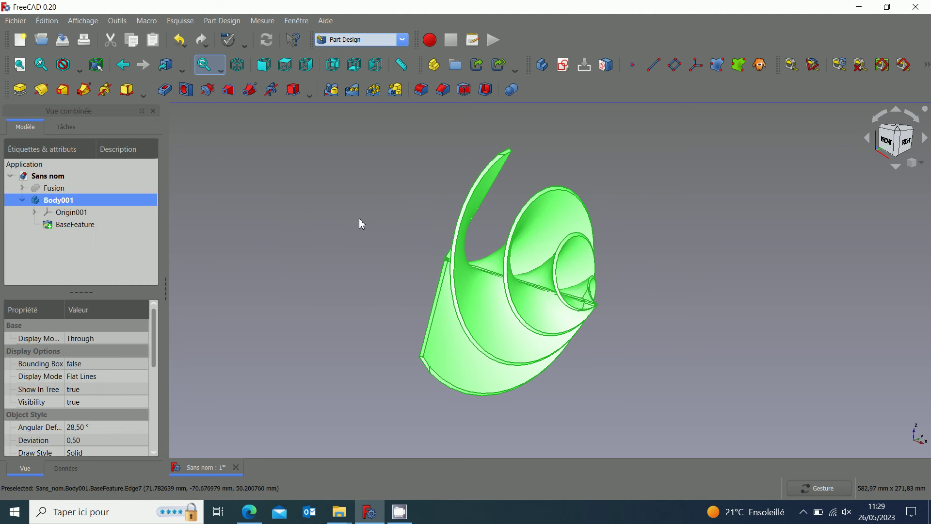
{"action": "left_click", "coordinate": [78, 227]}
- Start a new sketch in Body001 on XZ_Plane001
{"action": "left_click", "coordinate": [747, 74]}
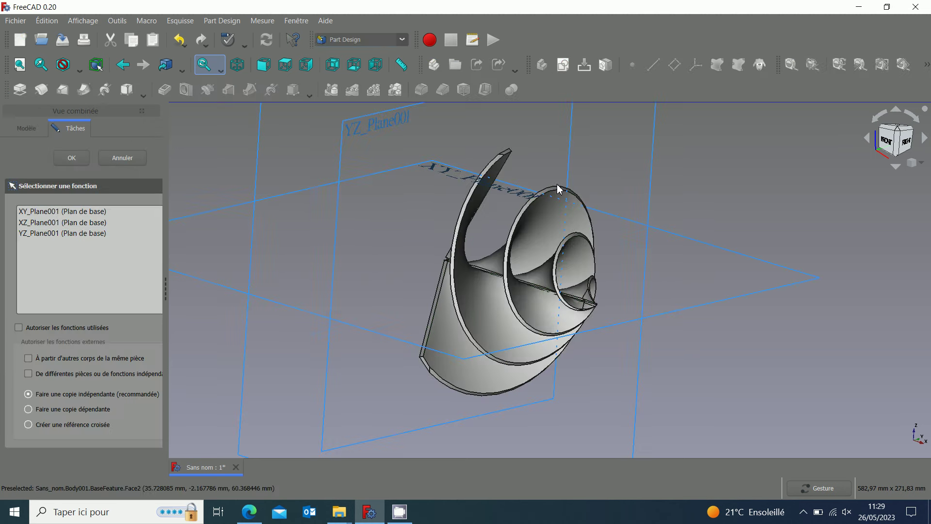
{"action": "left_click_drag", "start_coordinate": [559, 189], "coordinate": [443, 253]}
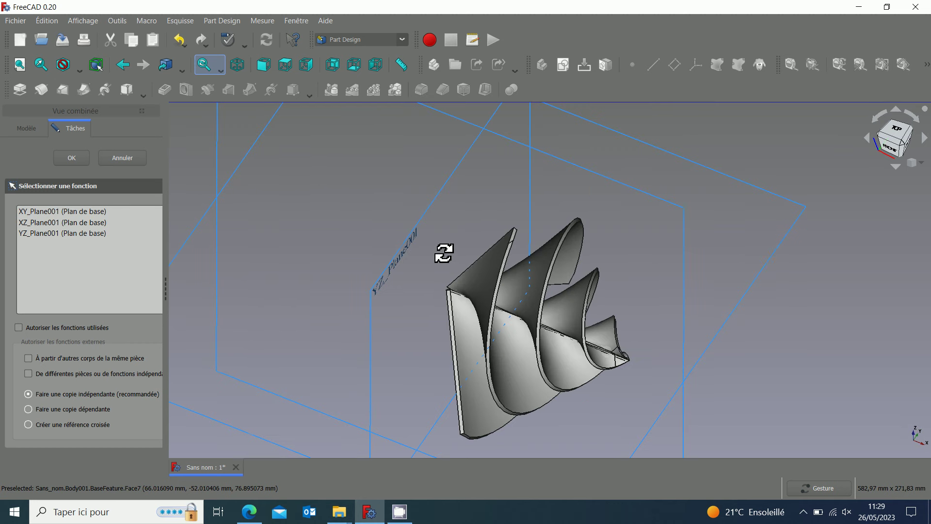
{"action": "scroll", "coordinate": [444, 253], "scroll_direction": "down", "scroll_amount": 3}
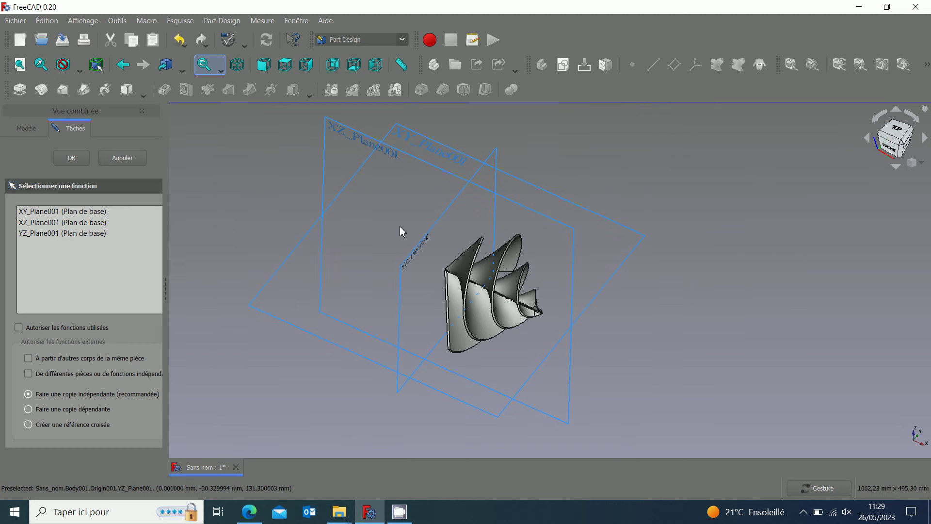
{"action": "left_click", "coordinate": [350, 136]}
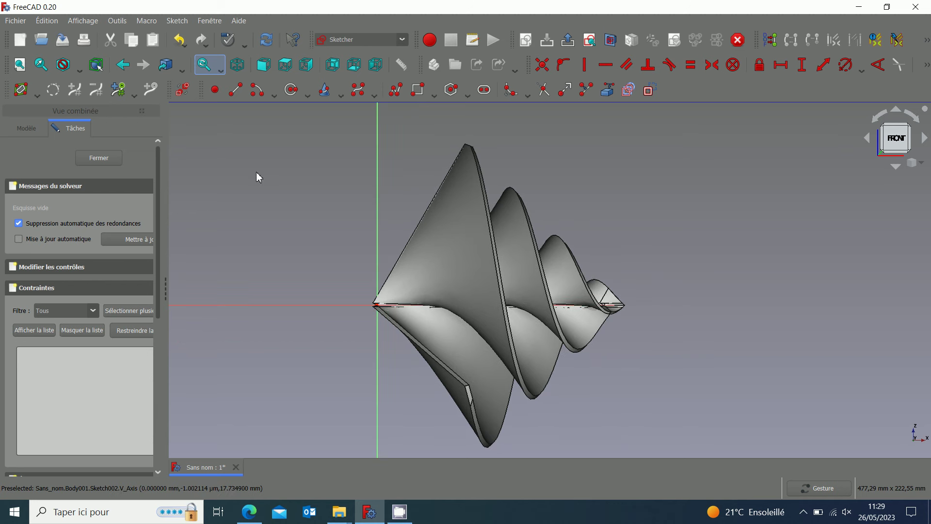
- Draw a closed rectangular polyline along the horizontal axis across the blades
{"action": "key", "text": "g"}
{"action": "key", "text": "m"}
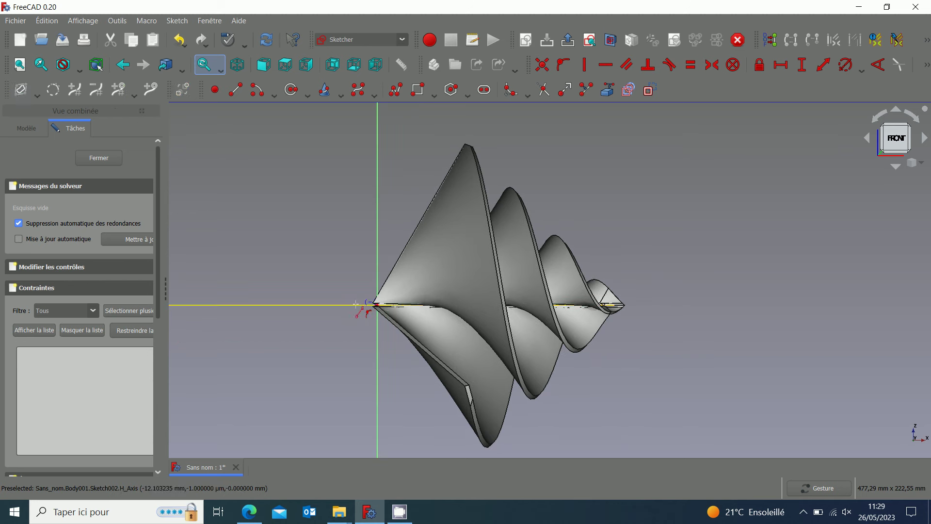
{"action": "left_click", "coordinate": [357, 304]}
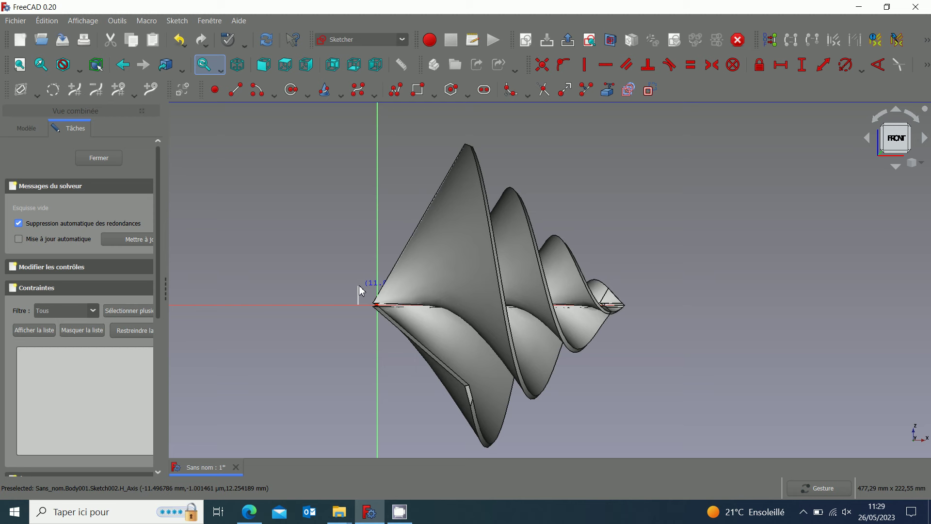
{"action": "left_click", "coordinate": [358, 286]}
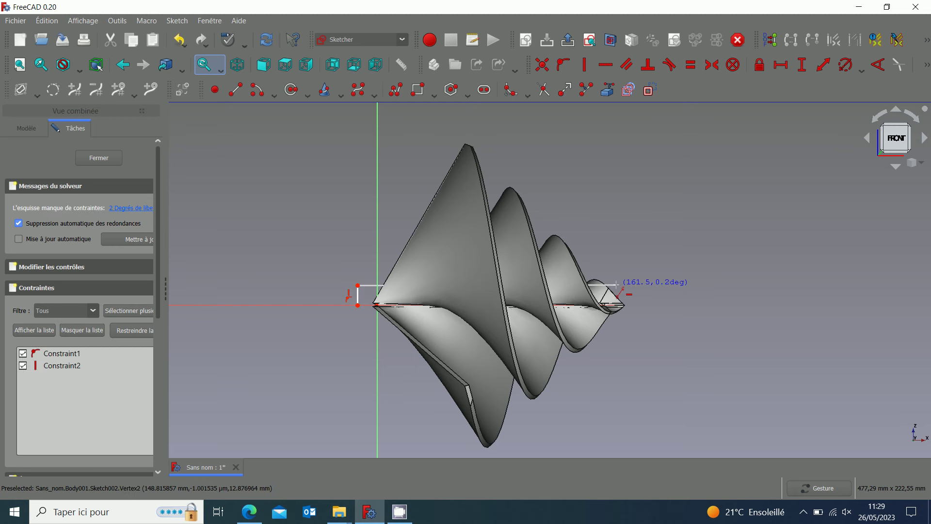
{"action": "left_click", "coordinate": [649, 285]}
{"action": "left_click", "coordinate": [649, 305]}
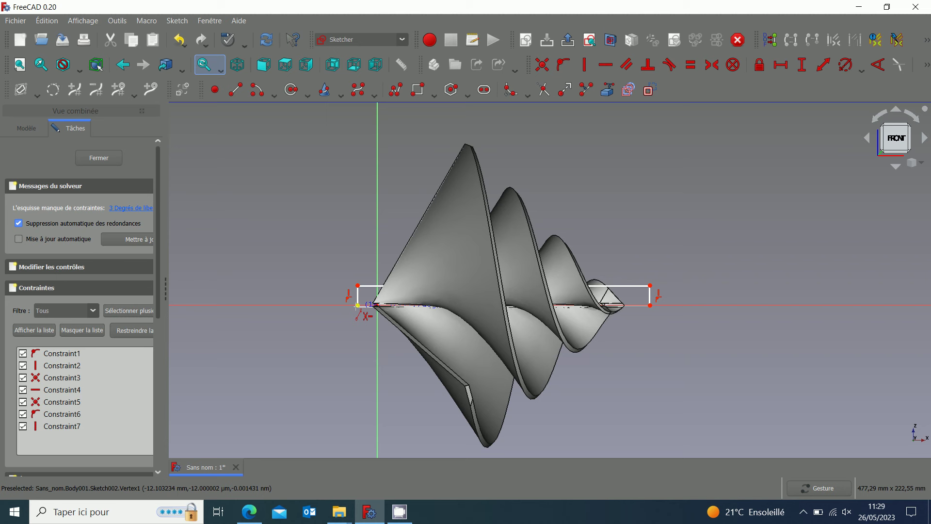
{"action": "left_click", "coordinate": [357, 305]}
{"action": "scroll", "coordinate": [630, 308], "scroll_direction": "up", "scroll_amount": 2}
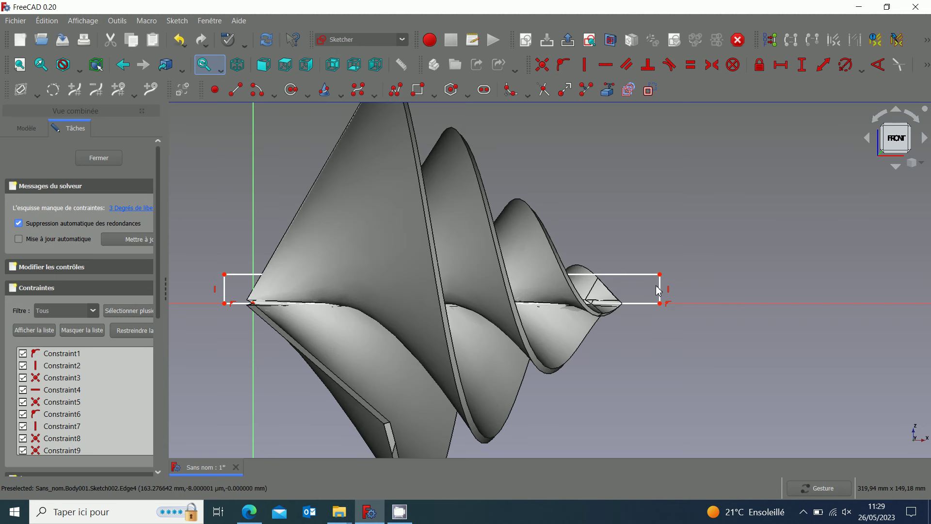
- Constrain the rectangle to 4.1 mm tall and 10 mm from the vertical axis
{"action": "left_click", "coordinate": [658, 290]}
{"action": "key", "text": "i"}
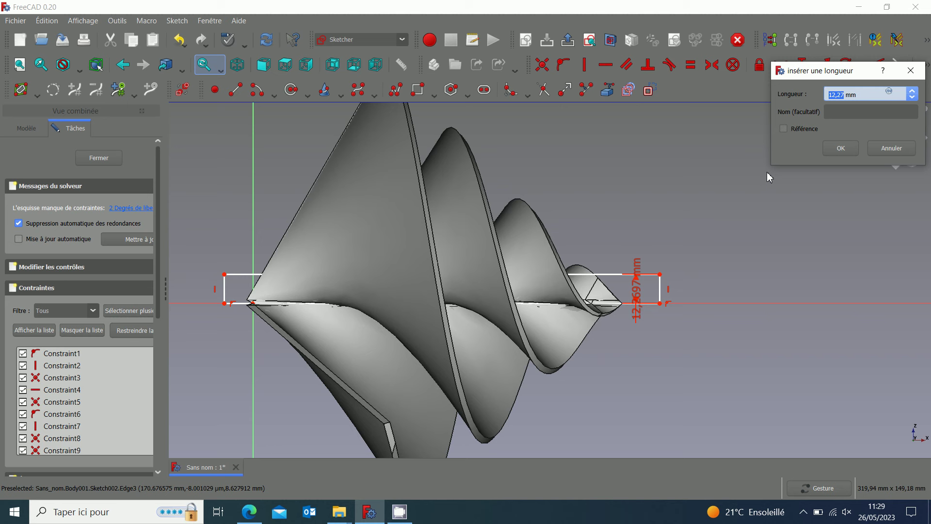
{"action": "type", "text": "4.1"}
{"action": "key", "text": "Return"}
{"action": "scroll", "coordinate": [231, 305], "scroll_direction": "up", "scroll_amount": 1}
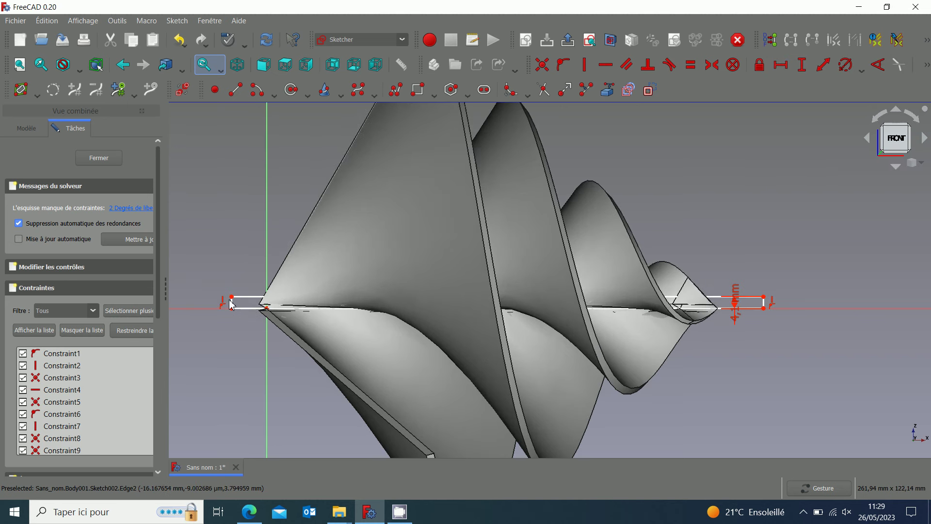
{"action": "left_click", "coordinate": [231, 298]}
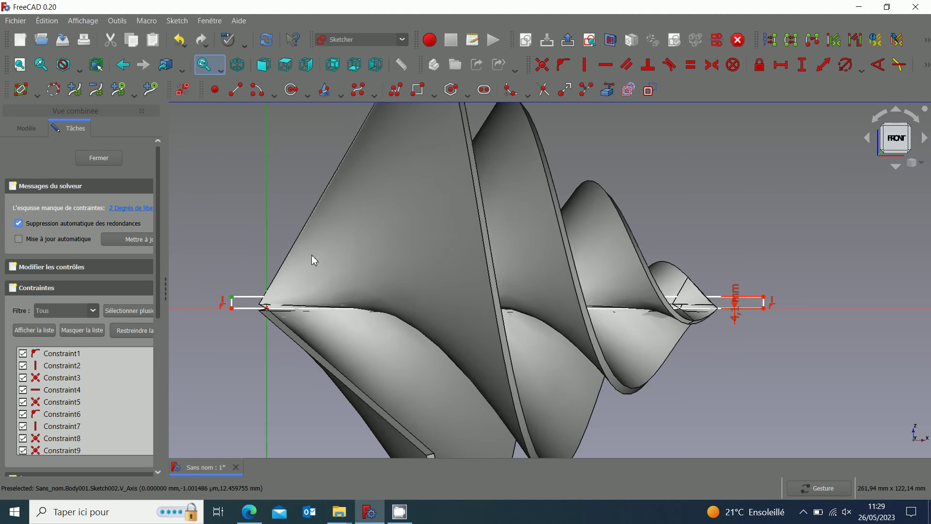
{"action": "left_click", "coordinate": [780, 64]}
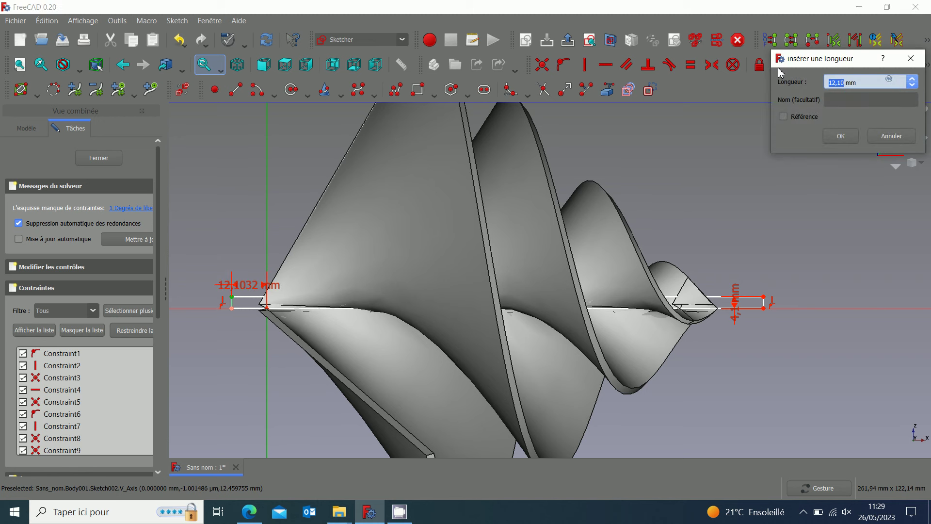
{"action": "type", "text": "10"}
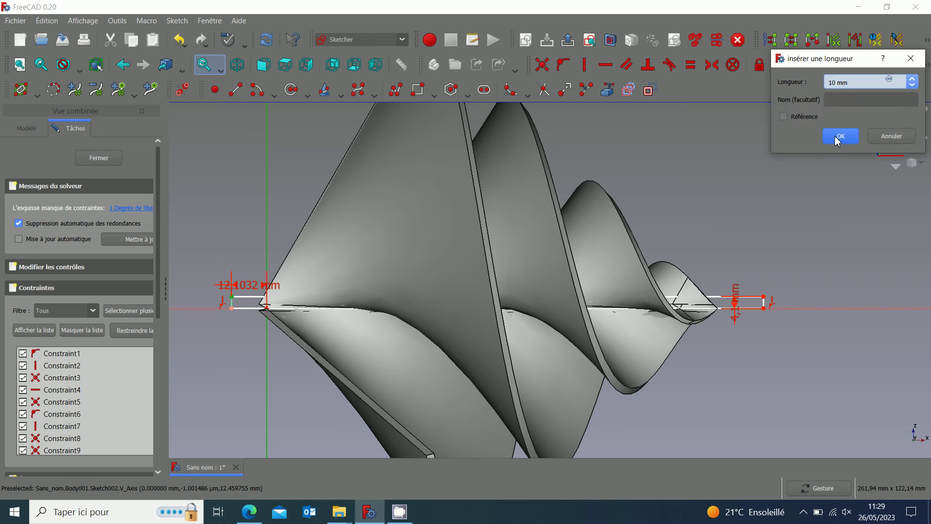
{"action": "left_click", "coordinate": [837, 141]}
- Set the rectangle's length to 171 mm and close the sketch
{"action": "scroll", "coordinate": [763, 233], "scroll_direction": "up", "scroll_amount": 1}
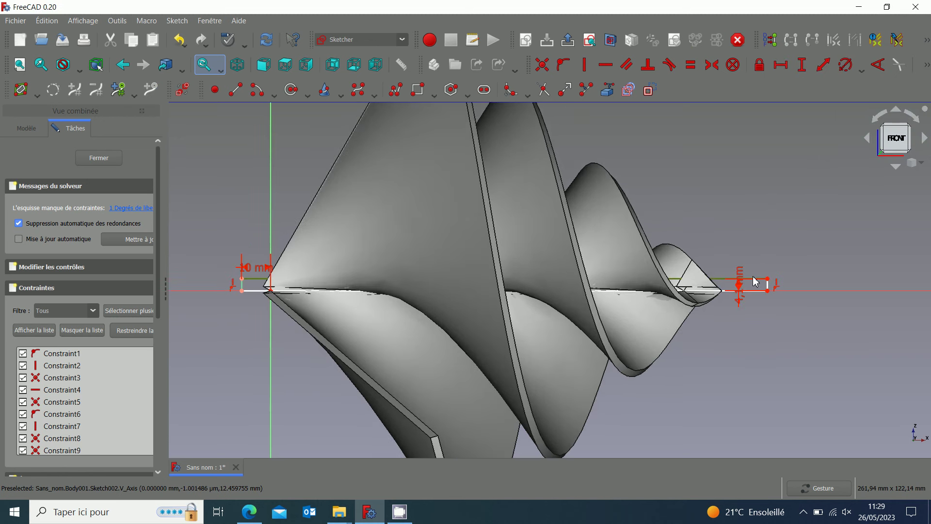
{"action": "left_click", "coordinate": [781, 65]}
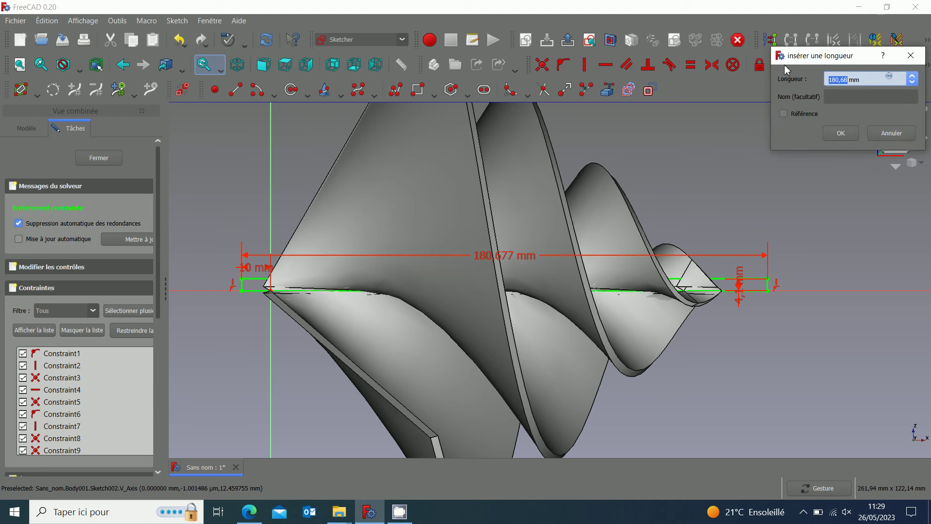
{"action": "type", "text": "171"}
{"action": "key", "text": "Return"}
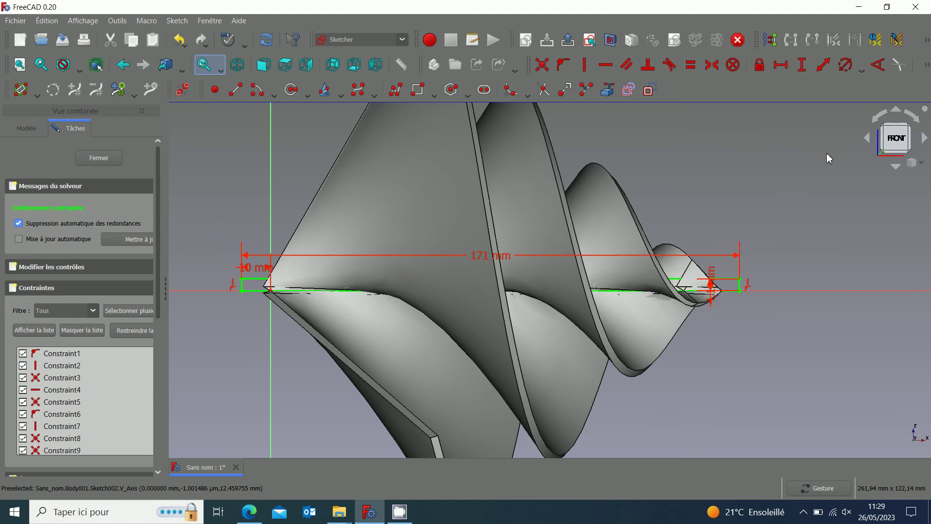
{"action": "scroll", "coordinate": [829, 158], "scroll_direction": "down", "scroll_amount": 2}
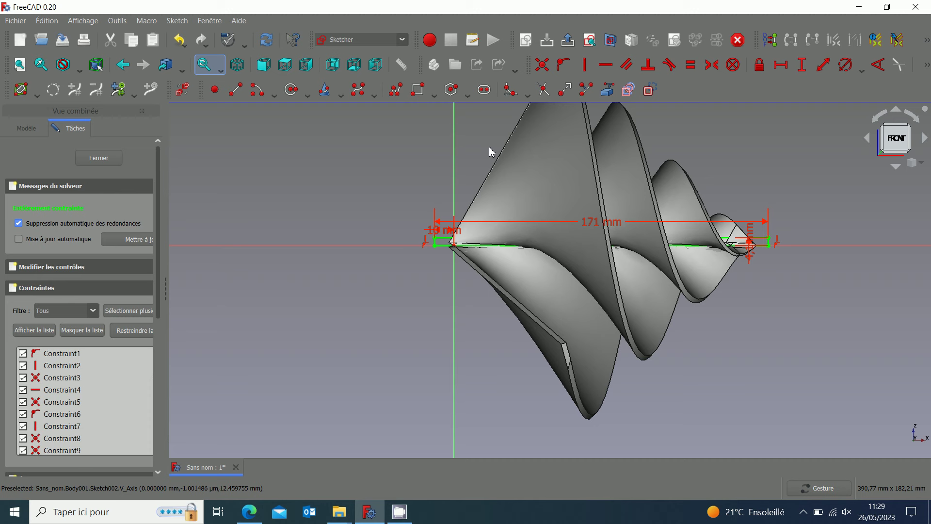
{"action": "left_click", "coordinate": [99, 157]}
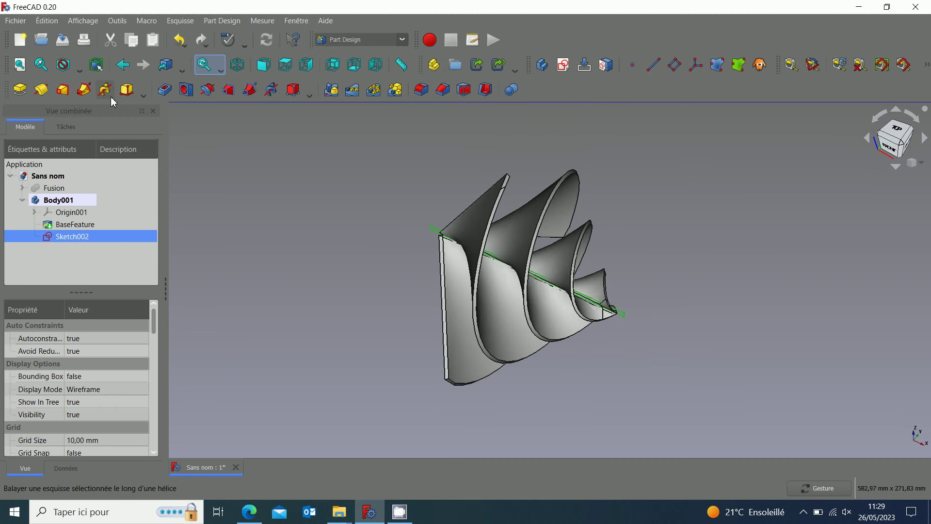
- Revolve Sketch002 360° about the X axis and inspect the resulting shaft
{"action": "left_click", "coordinate": [41, 92]}
{"action": "left_click", "coordinate": [143, 209]}
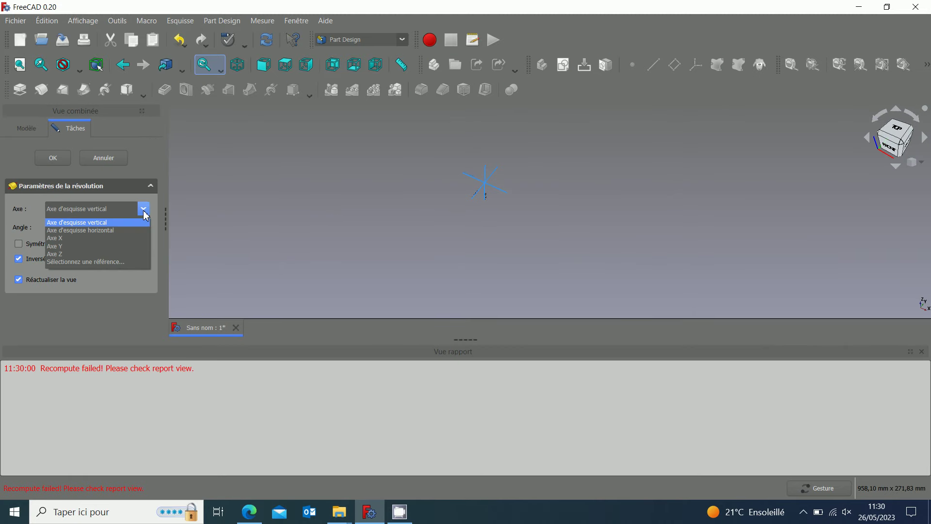
{"action": "left_click", "coordinate": [54, 238]}
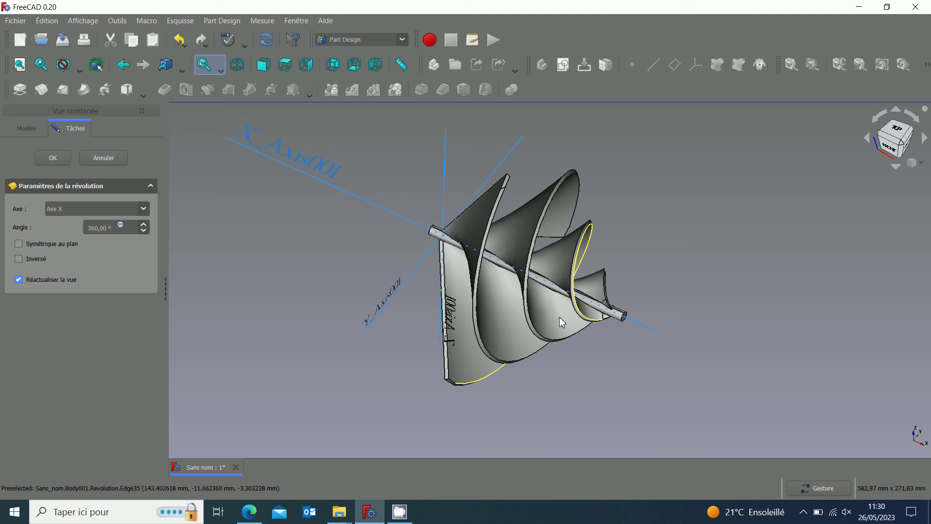
{"action": "mouse_move", "coordinate": [562, 323]}
{"action": "left_mouse_down"}
{"action": "mouse_move", "coordinate": [717, 292]}
{"action": "mouse_move", "coordinate": [669, 281]}
{"action": "left_mouse_up"}
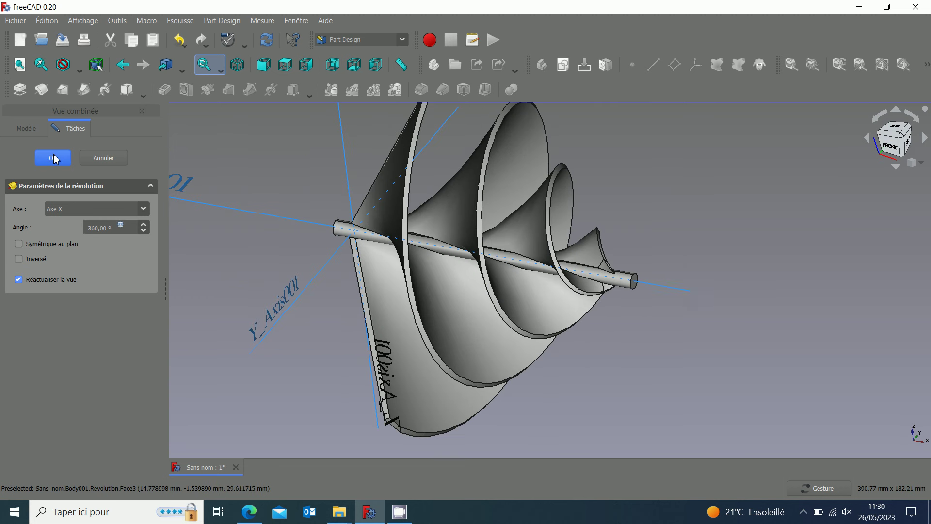
{"action": "left_click", "coordinate": [53, 158]}
{"action": "mouse_move", "coordinate": [211, 217]}
{"action": "left_mouse_down"}
{"action": "mouse_move", "coordinate": [347, 265]}
{"action": "mouse_move", "coordinate": [606, 200]}
{"action": "left_mouse_up"}
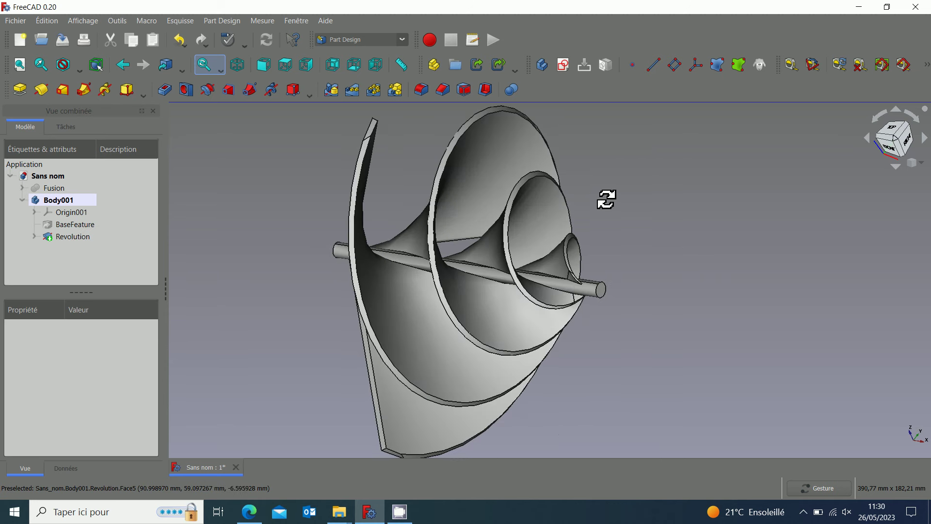
{"action": "scroll", "coordinate": [606, 199], "scroll_direction": "down", "scroll_amount": 1}
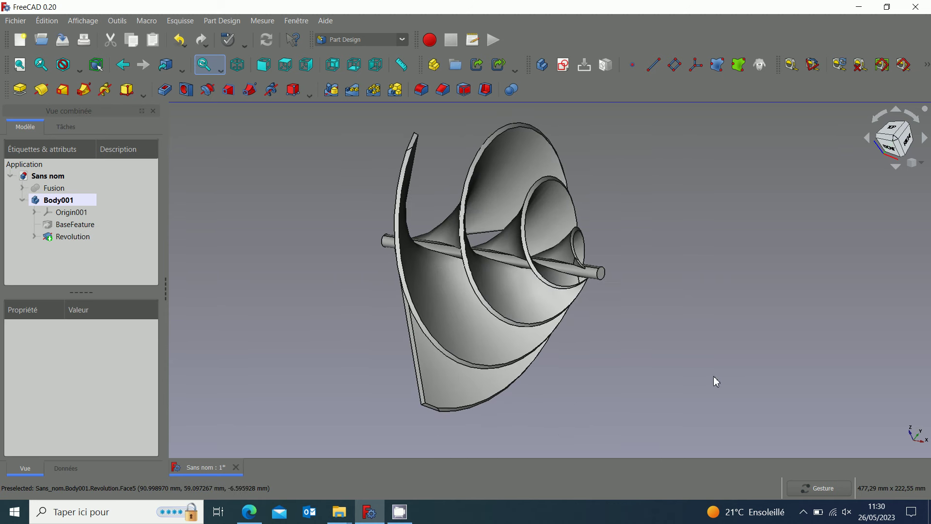